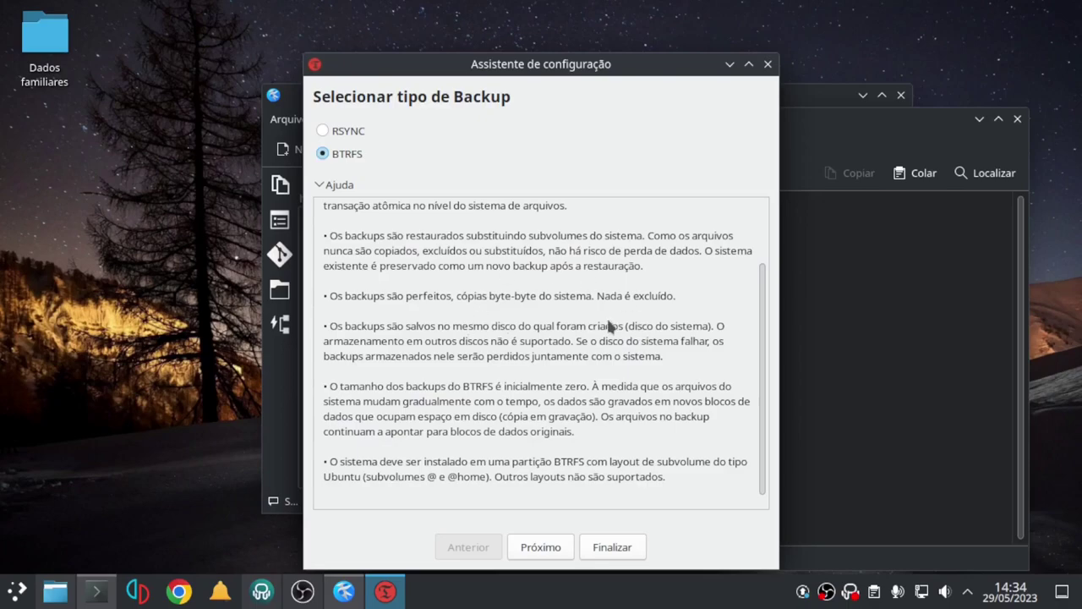
Step: Compare the help descriptions of the RSYNC and BTRFS backup types, leaving BTRFS selected
click(358, 139)
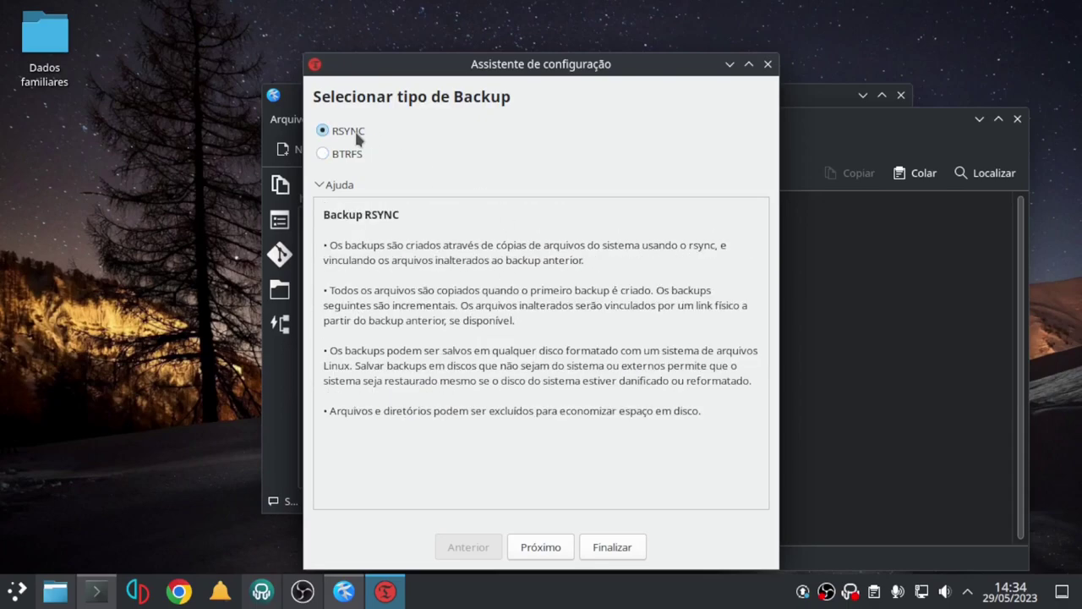
click(352, 155)
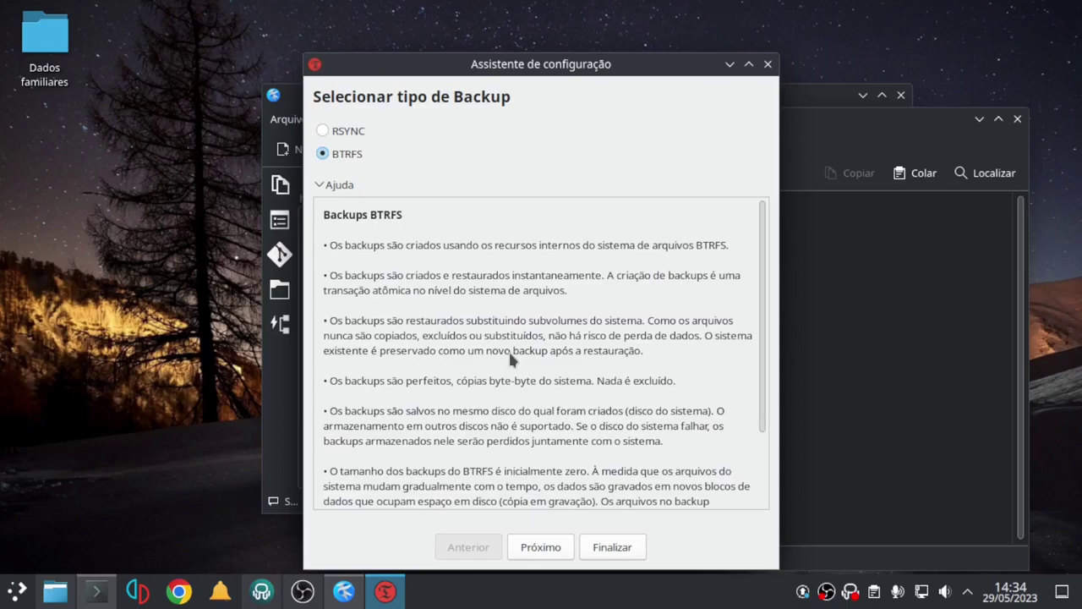
click(836, 326)
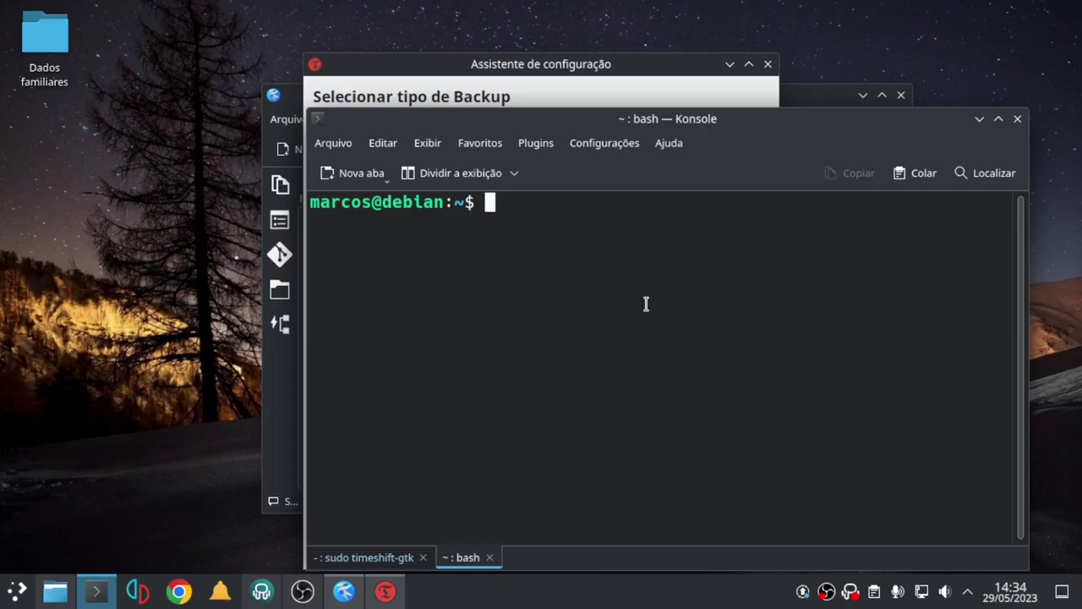
click(608, 99)
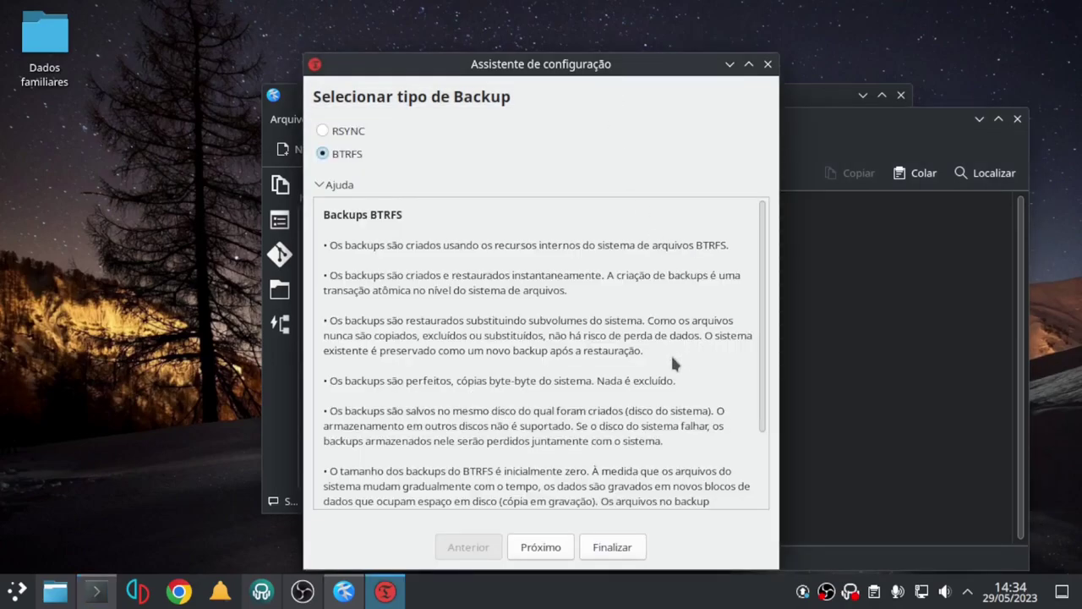
scroll(673, 358, down, 3)
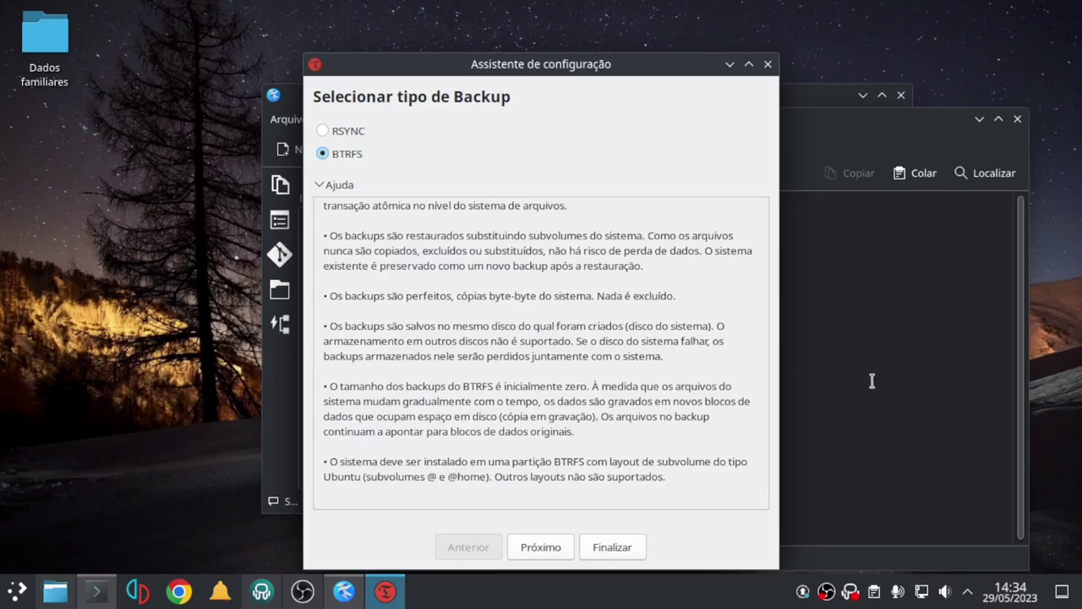
click(351, 132)
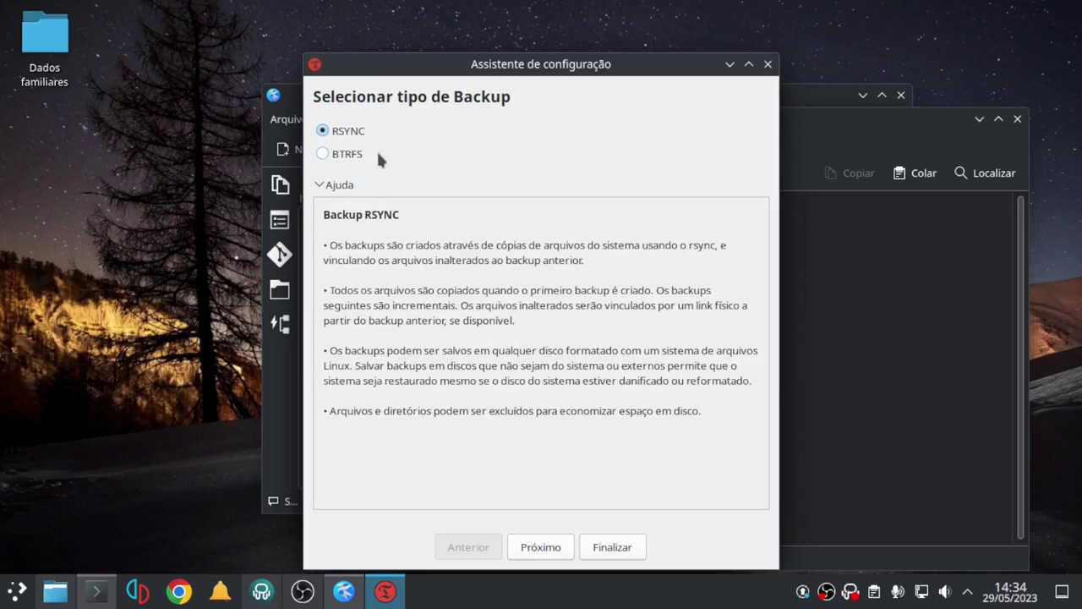
click(346, 156)
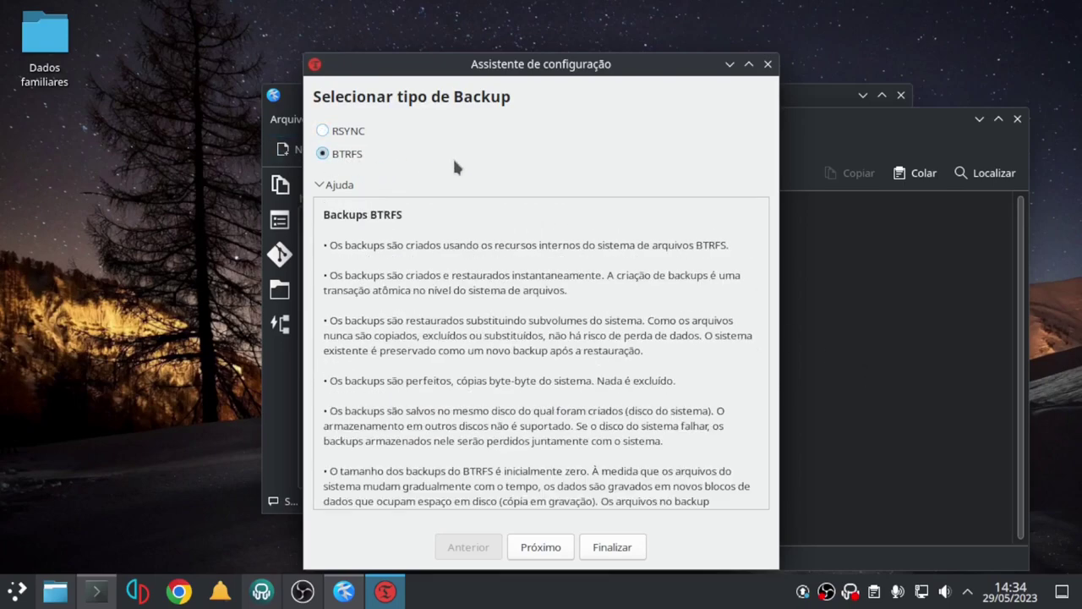
click(351, 135)
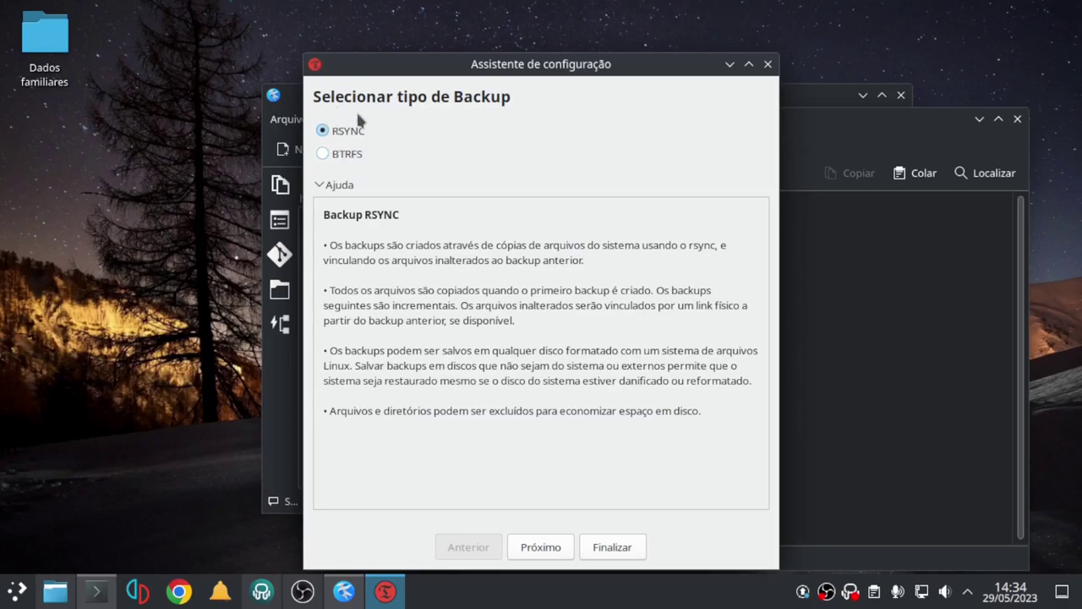
click(348, 158)
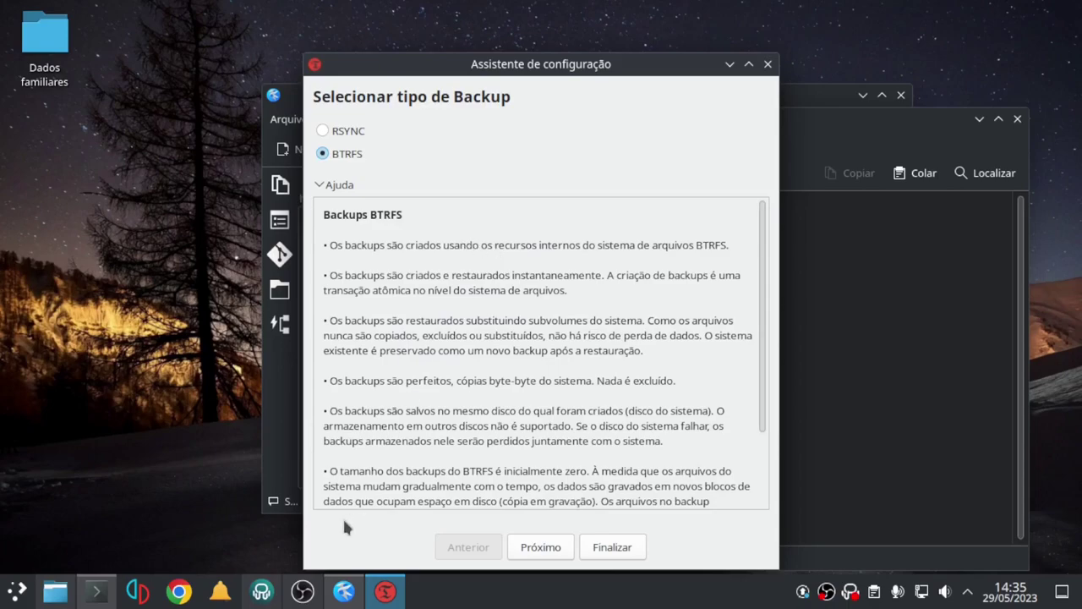
Step: Switch to the btrfs notes in Kate and copy the command "sudo btrfs sub list /" from the first line
click(96, 591)
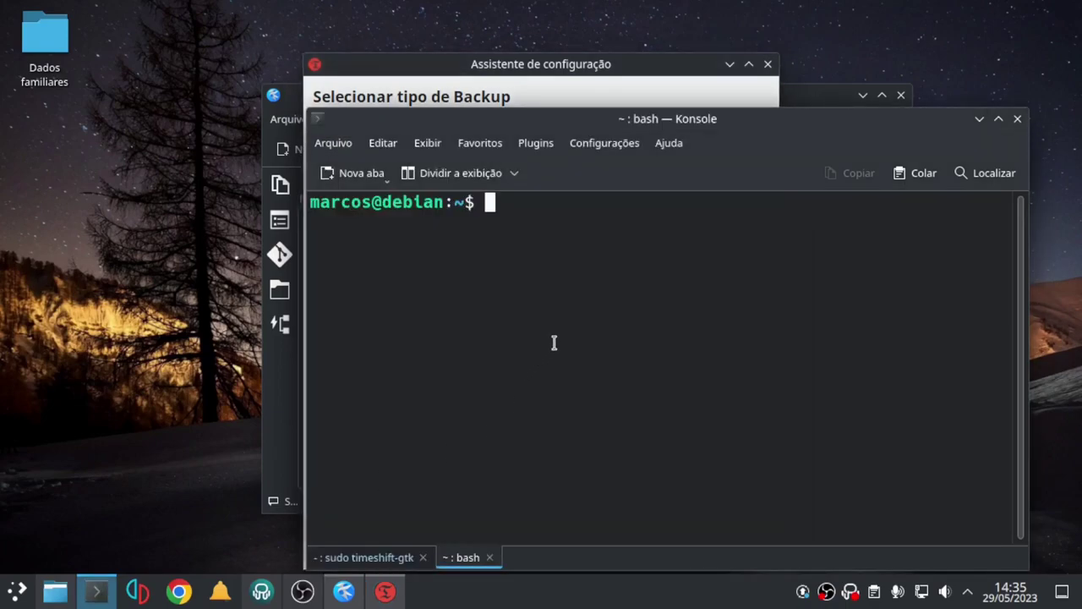
click(343, 591)
click(479, 287)
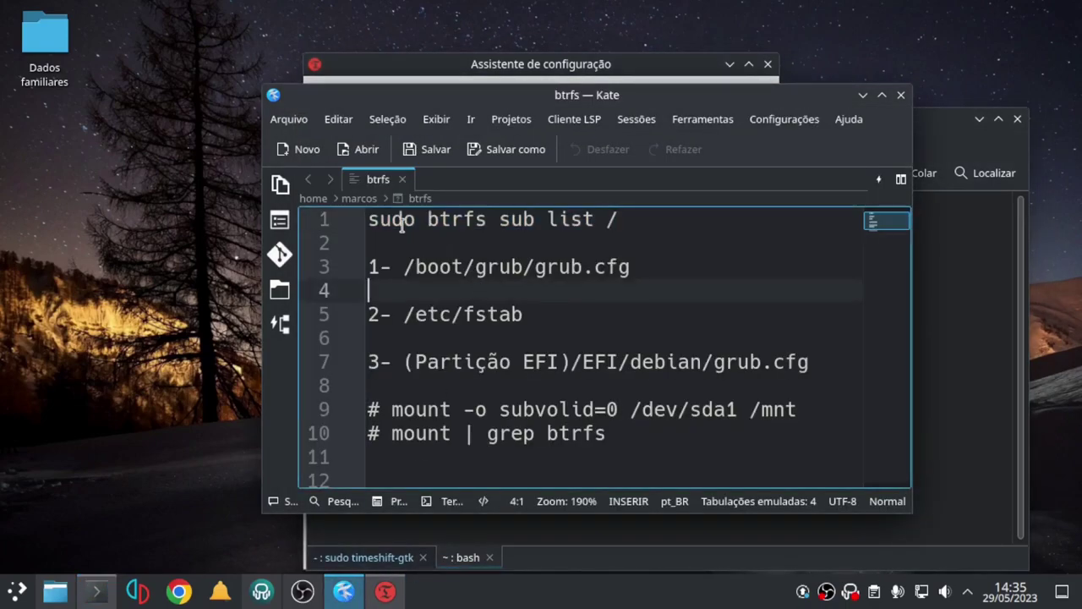
click(619, 219)
drag(619, 219, 372, 220)
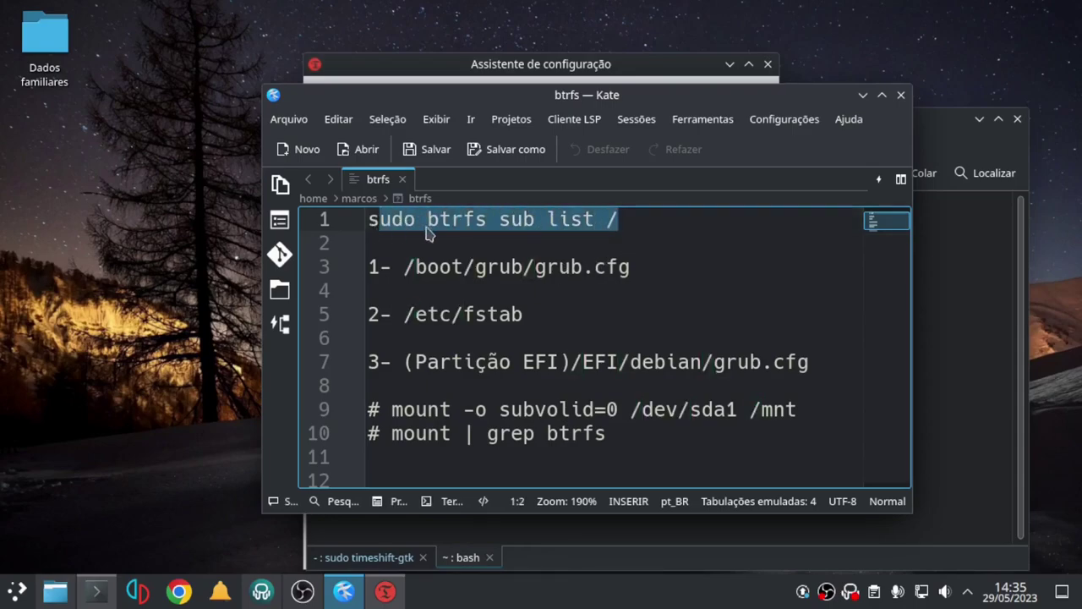
click(453, 219)
click(508, 219)
double_click(509, 219)
double_click(583, 219)
click(618, 219)
drag(636, 219, 499, 219)
key(shift+Home)
right_click(432, 227)
click(473, 251)
Step: Run "sudo btrfs sub list /" in the Konsole terminal and examine the listed subvolume path
click(918, 285)
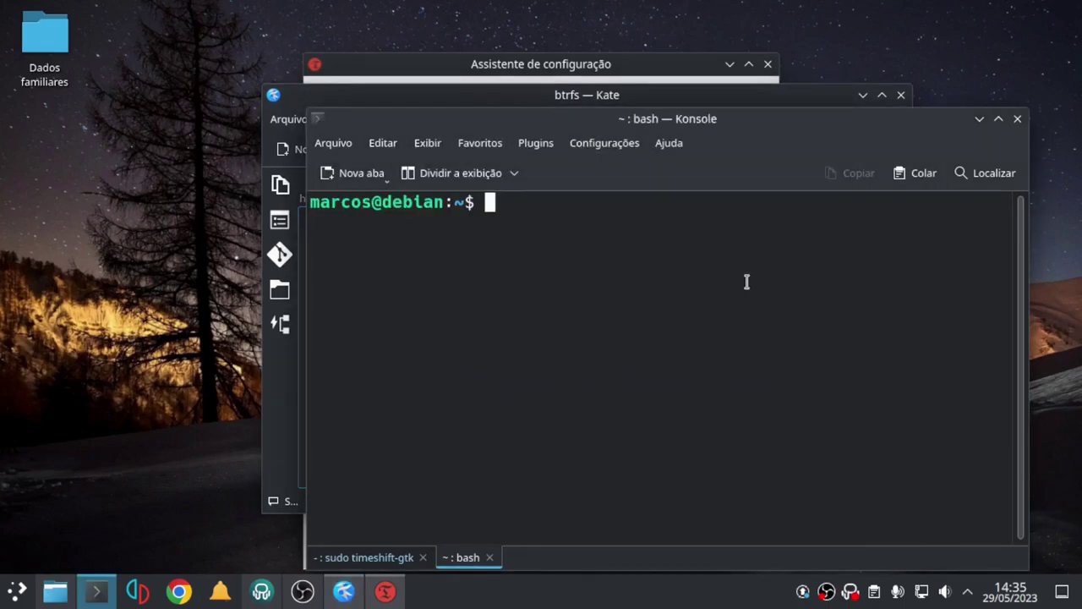
right_click(544, 254)
click(574, 295)
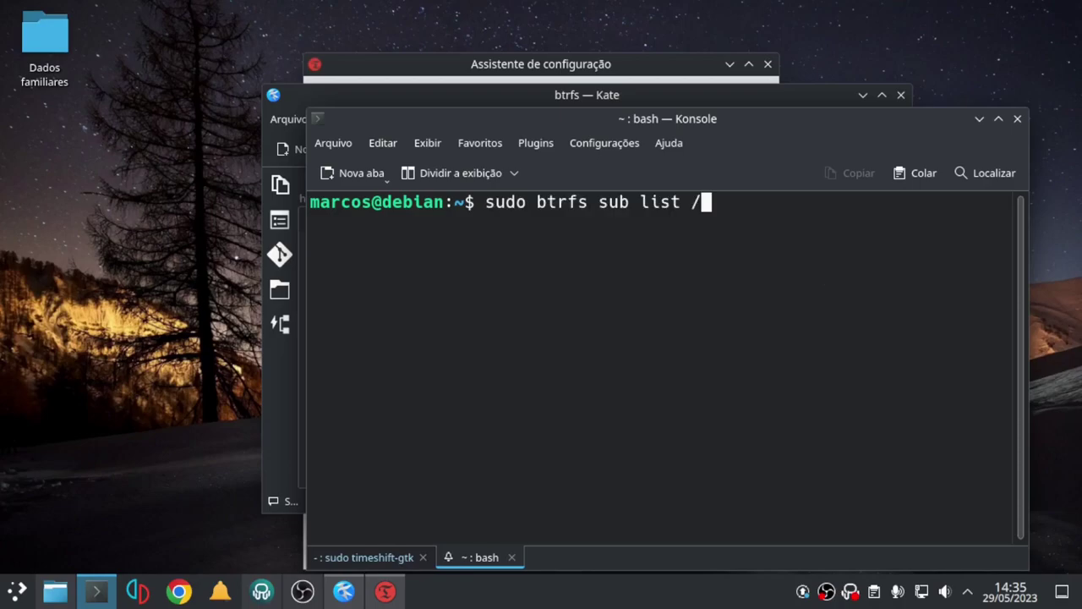
key(Return)
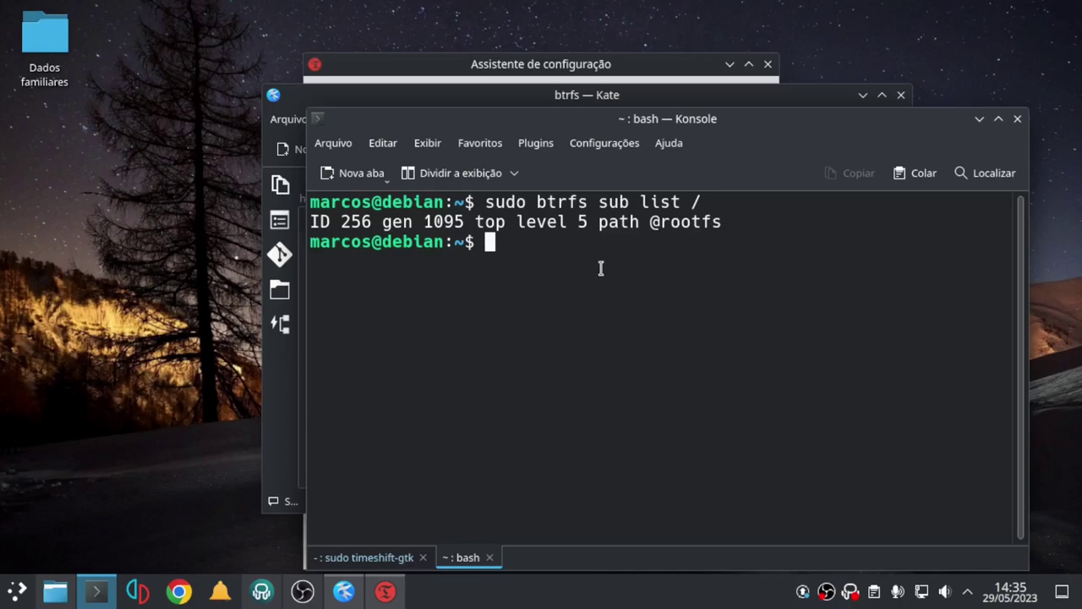
drag(650, 222, 717, 224)
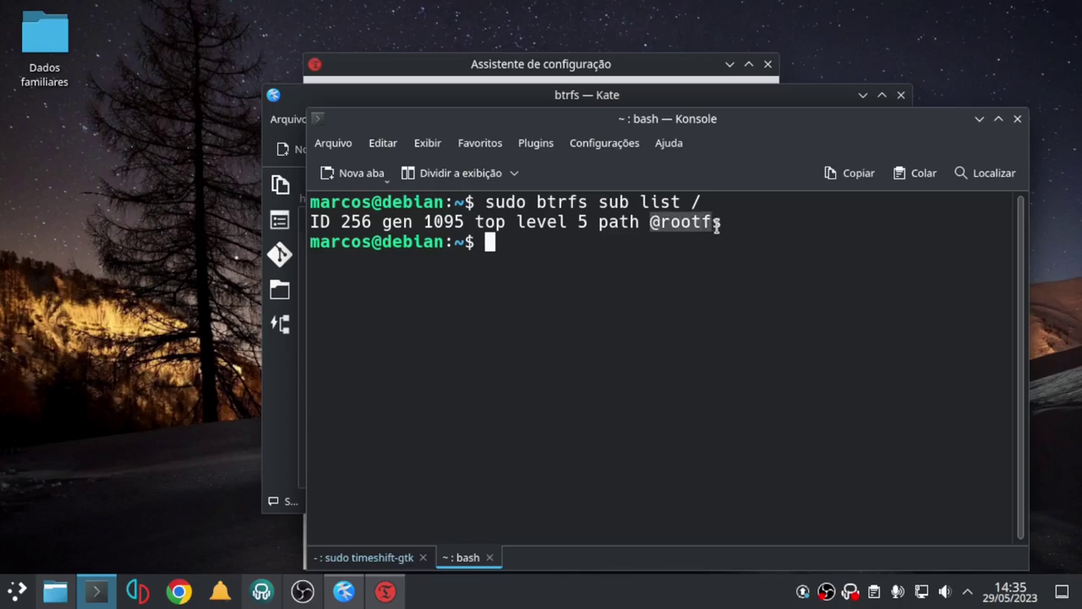
click(700, 240)
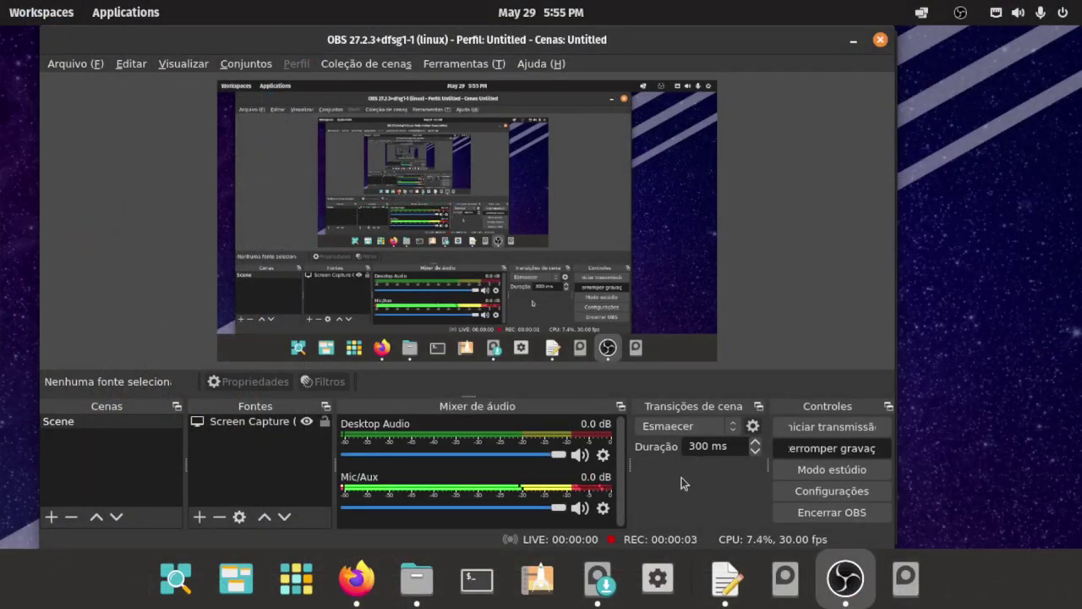
click(853, 40)
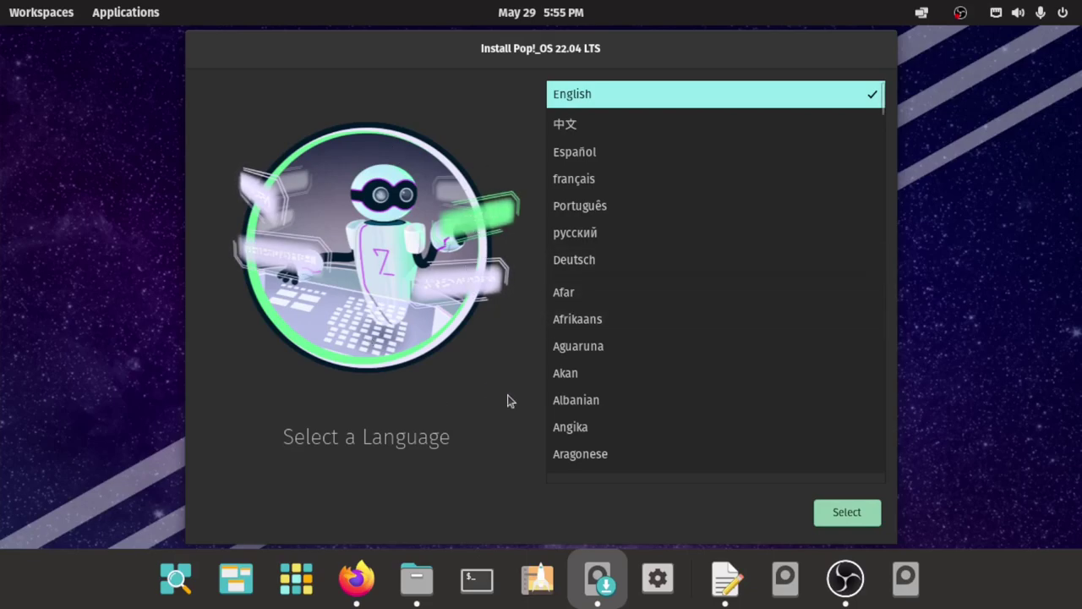
click(723, 578)
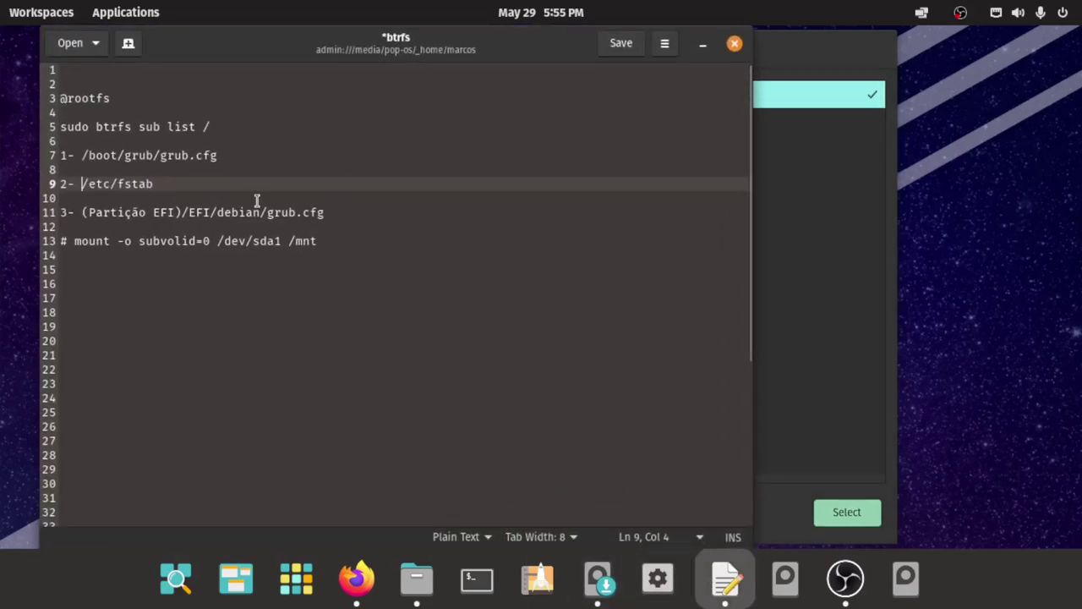
click(234, 130)
drag(143, 96, 59, 96)
click(113, 98)
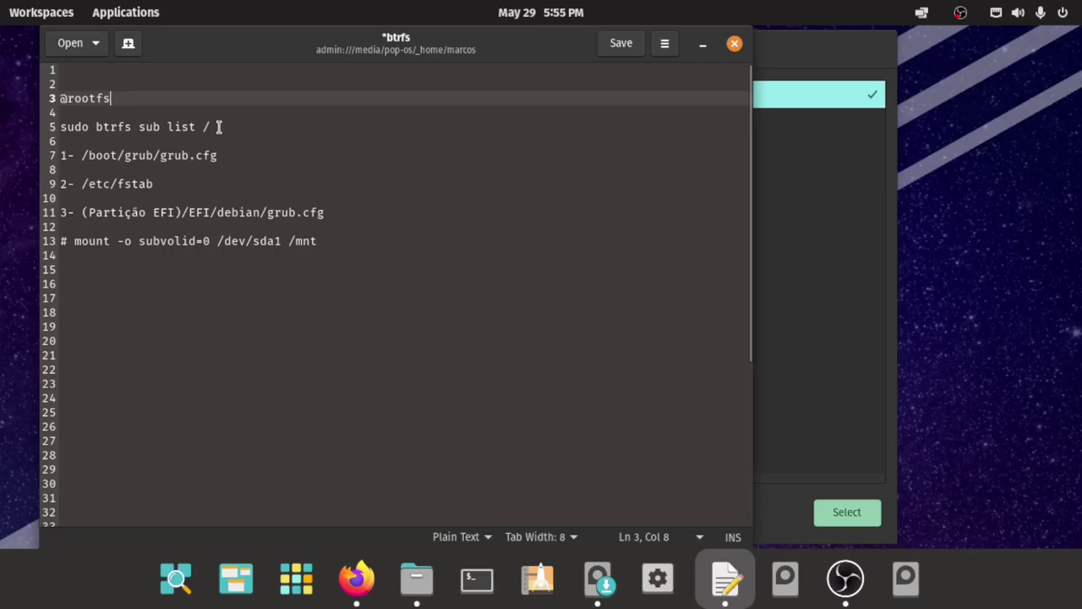
Step: Examine the paths in the notes for /boot/grub/grub.cfg, /etc/fstab and the EFI partition's /EFI/debian/grub.cfg
click(226, 156)
click(172, 185)
click(313, 213)
click(212, 185)
click(237, 156)
double_click(178, 156)
double_click(138, 183)
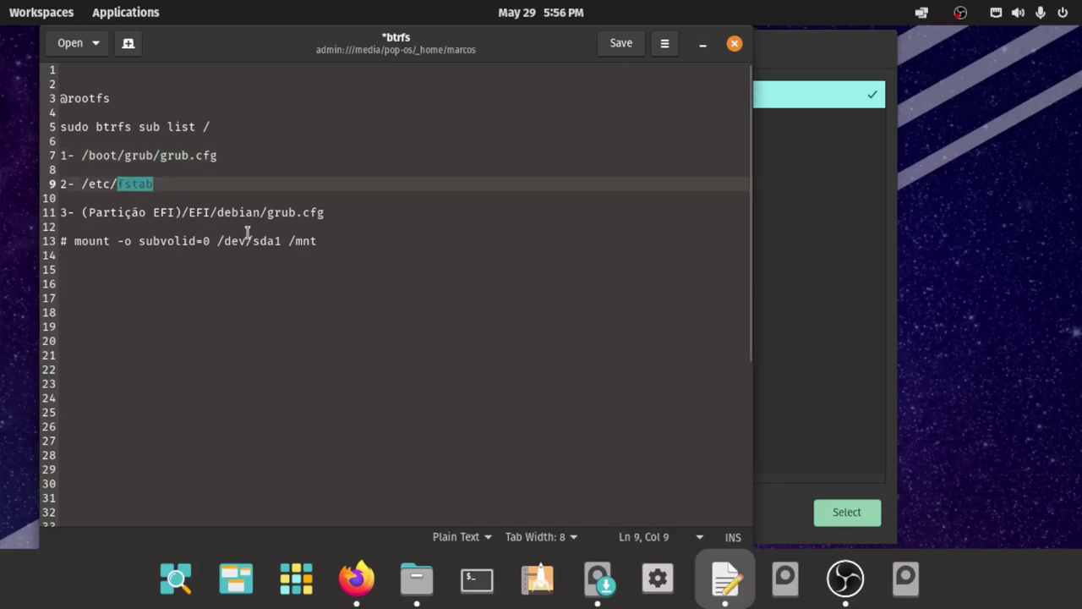
drag(329, 214, 277, 216)
click(372, 215)
click(289, 196)
click(275, 184)
click(254, 157)
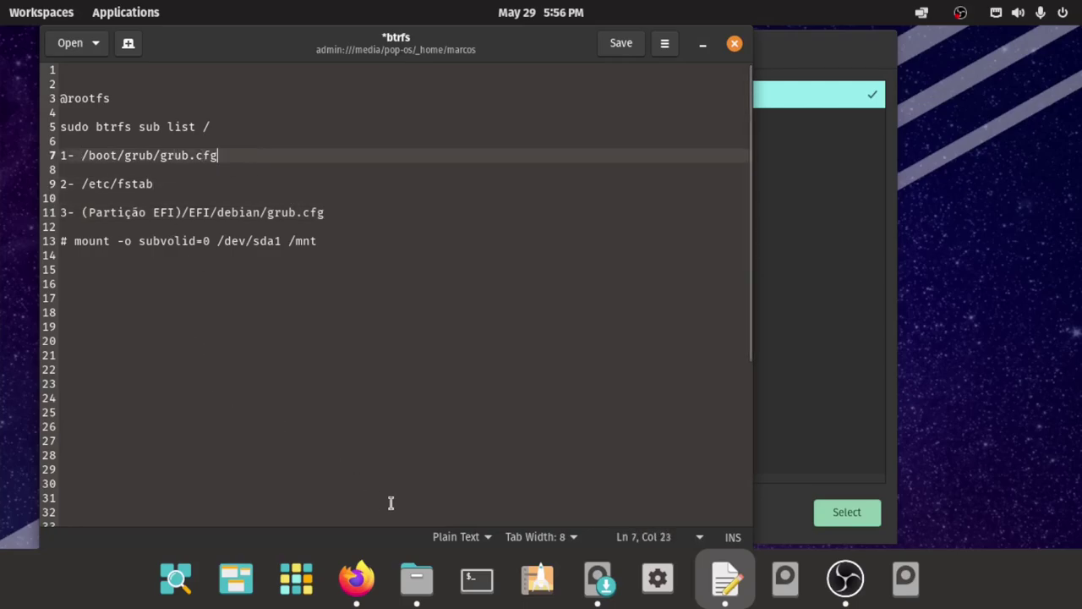
Step: Open the Disks utility and mount the 109 GB Btrfs Partition 3 of the 120 GB disk
key(super)
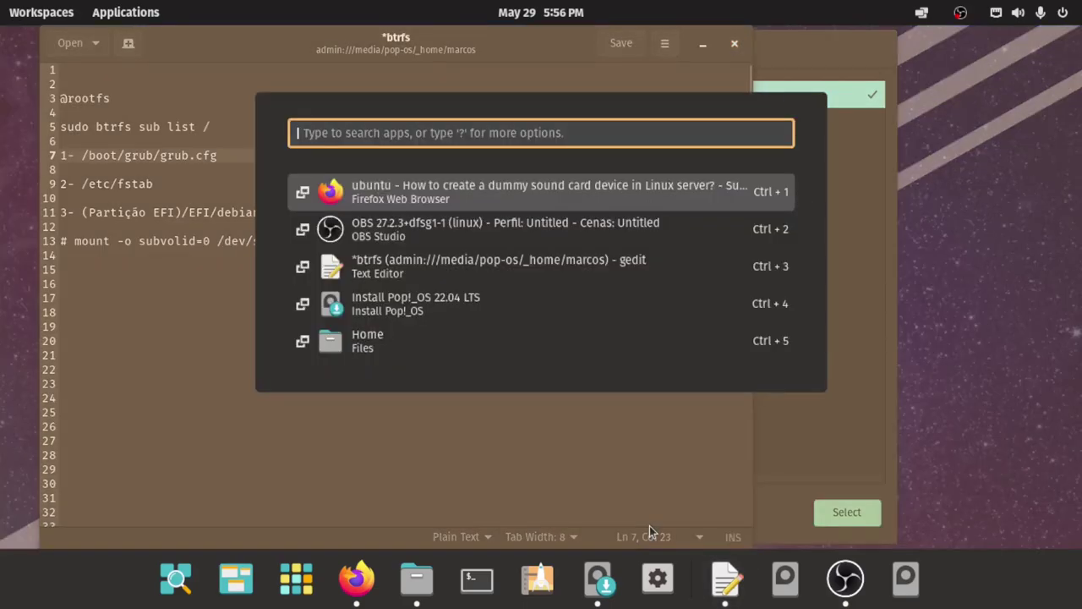
text(disk)
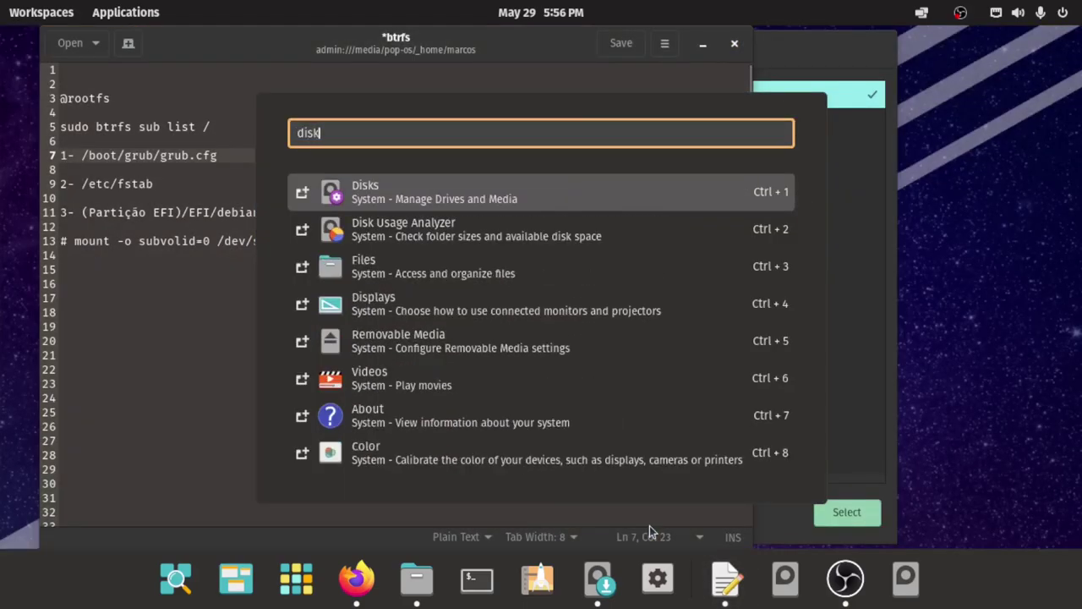
click(412, 185)
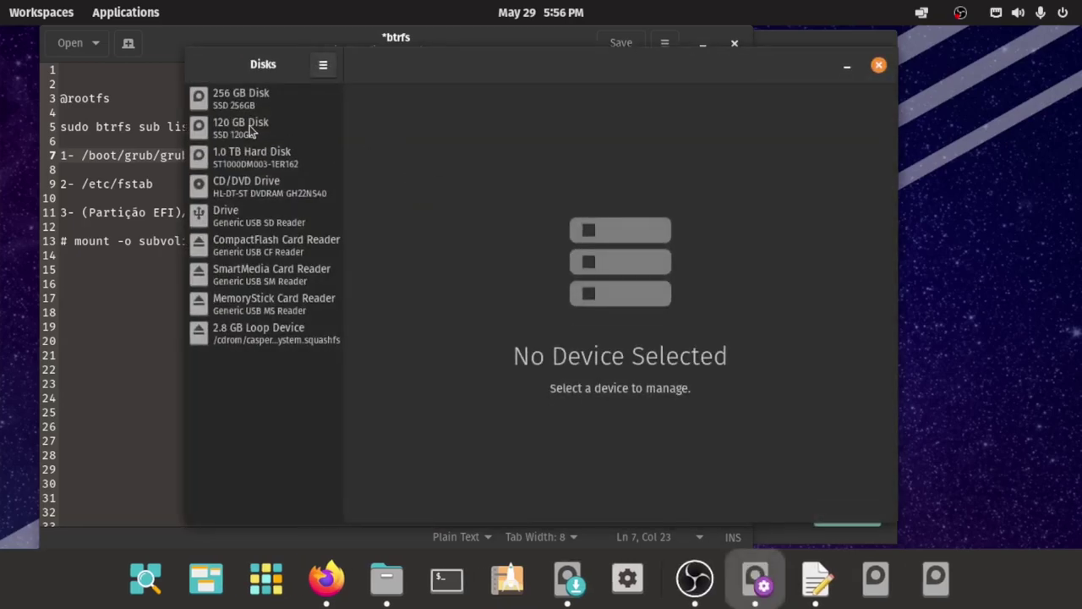
click(238, 131)
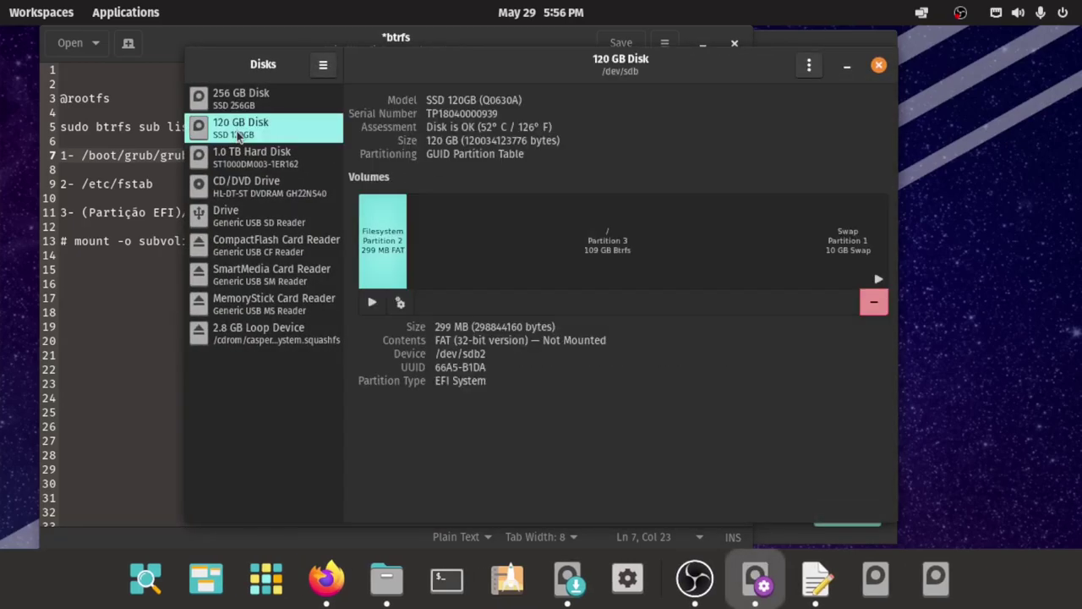
click(614, 267)
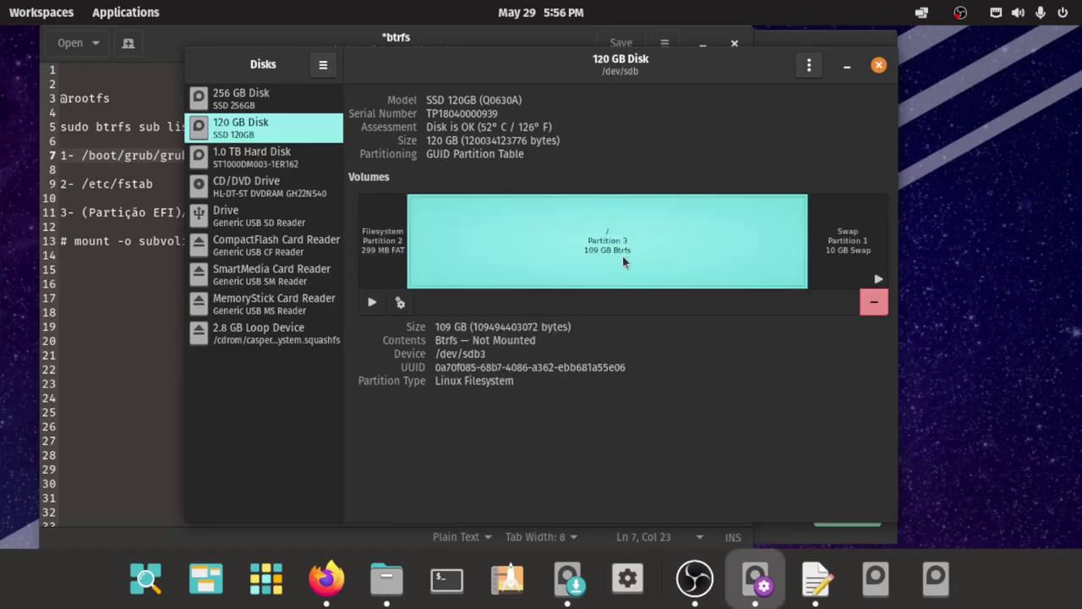
click(372, 306)
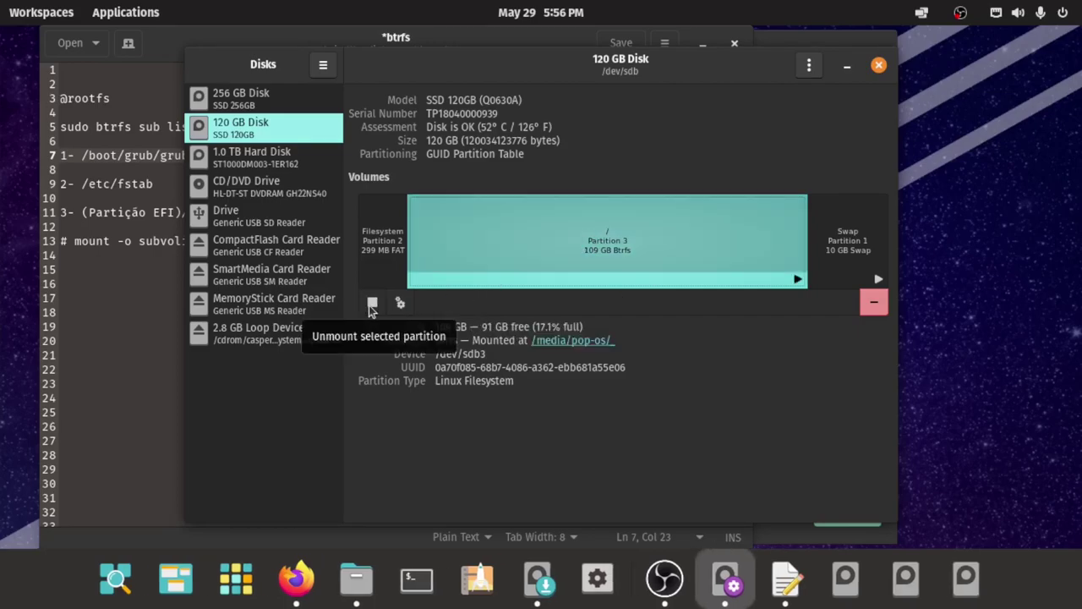
click(573, 339)
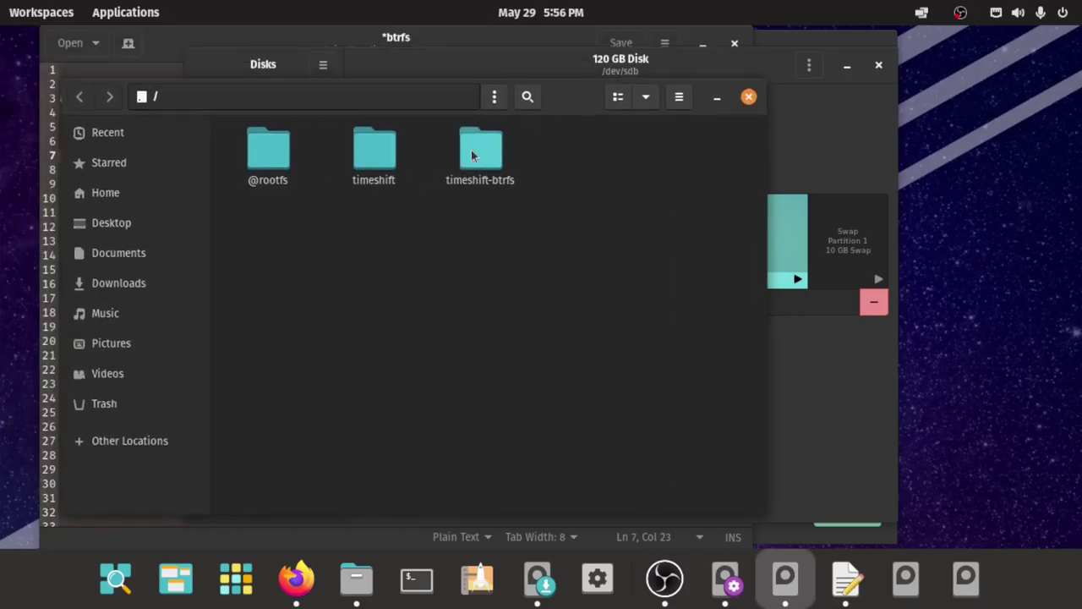
double_click(272, 154)
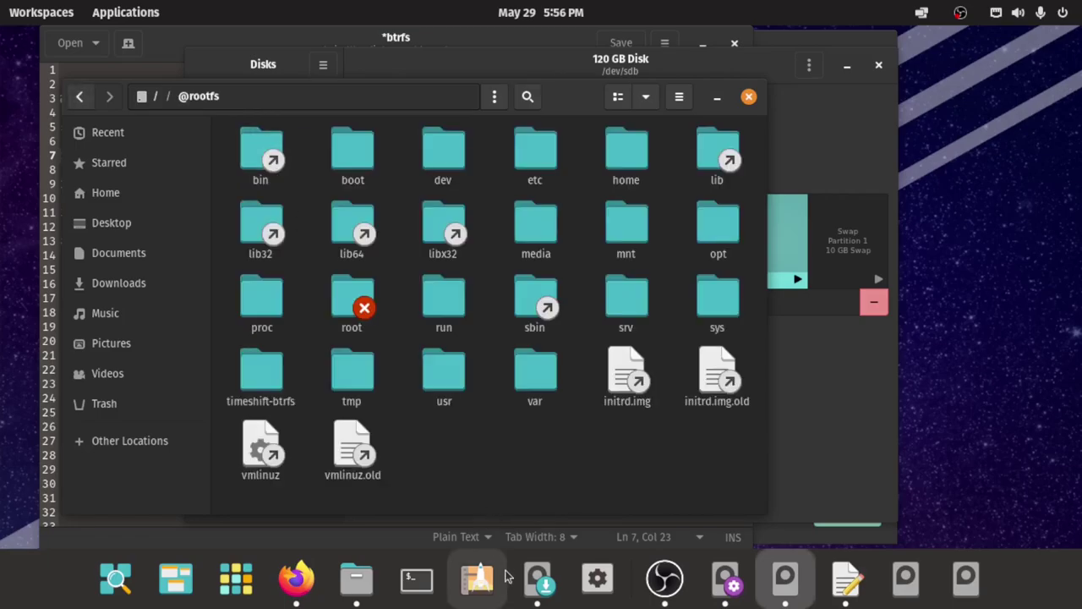
click(846, 579)
double_click(166, 159)
key(alt+Tab)
key(alt+Tab)
key(alt+Tab)
double_click(351, 150)
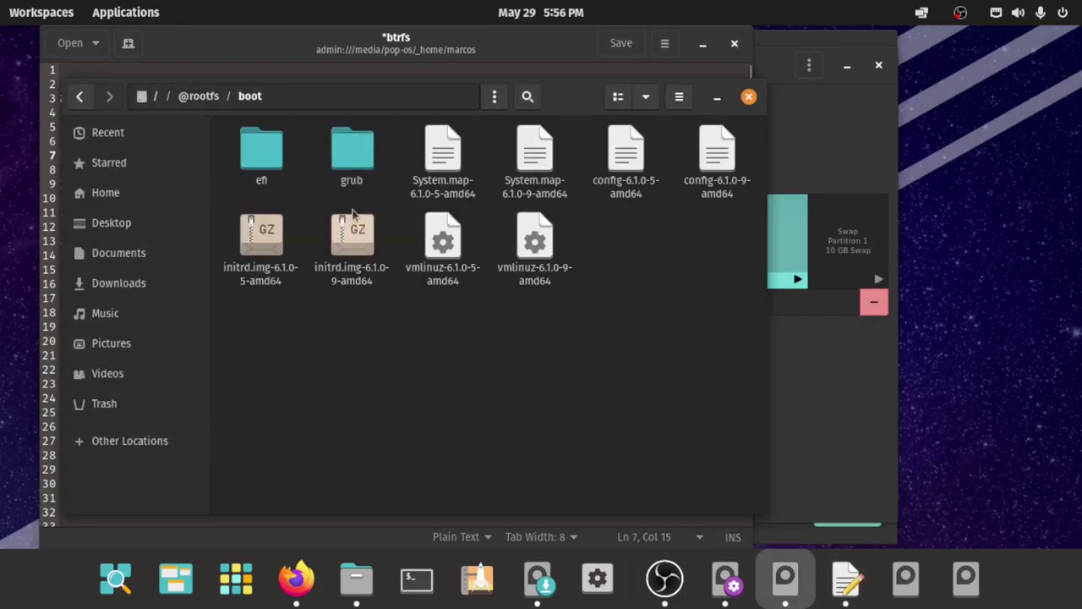
double_click(347, 154)
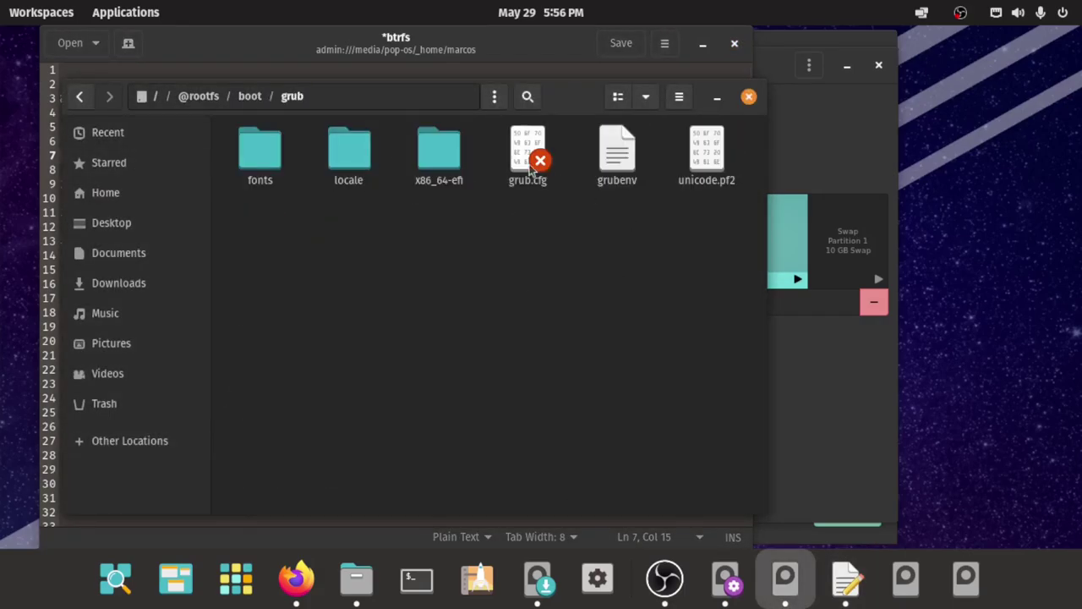
Step: Try to open grub.cfg from the file manager
click(530, 167)
click(528, 235)
double_click(528, 152)
click(470, 345)
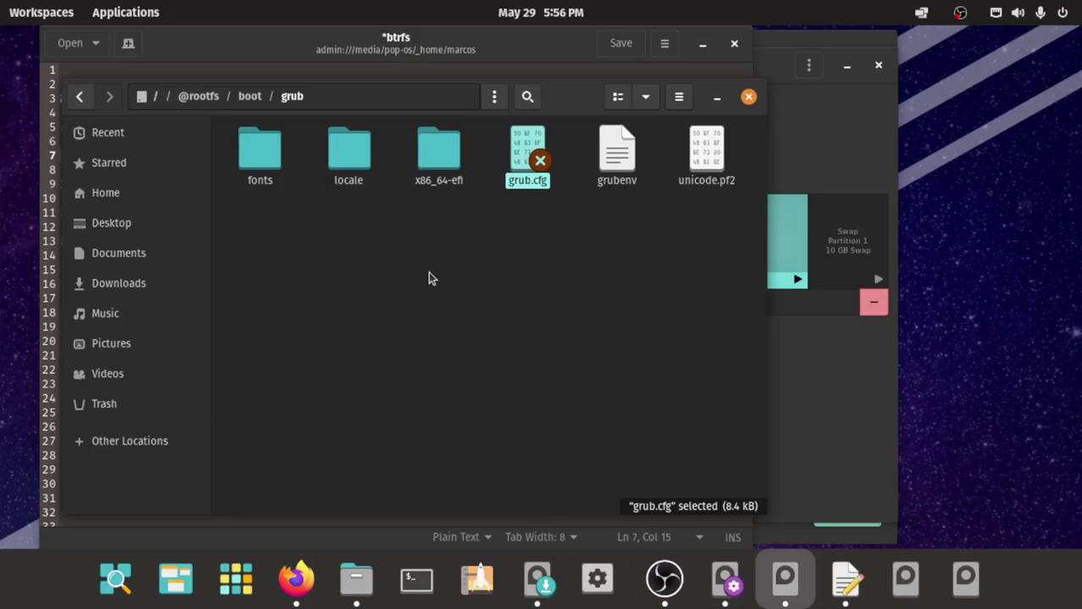
click(396, 247)
right_click(396, 245)
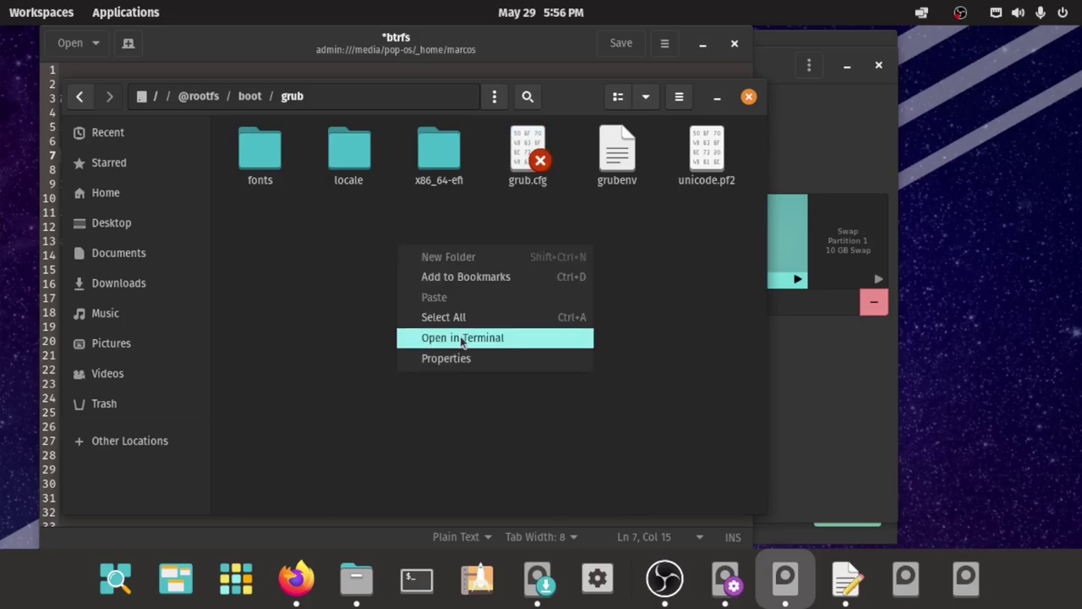
click(490, 338)
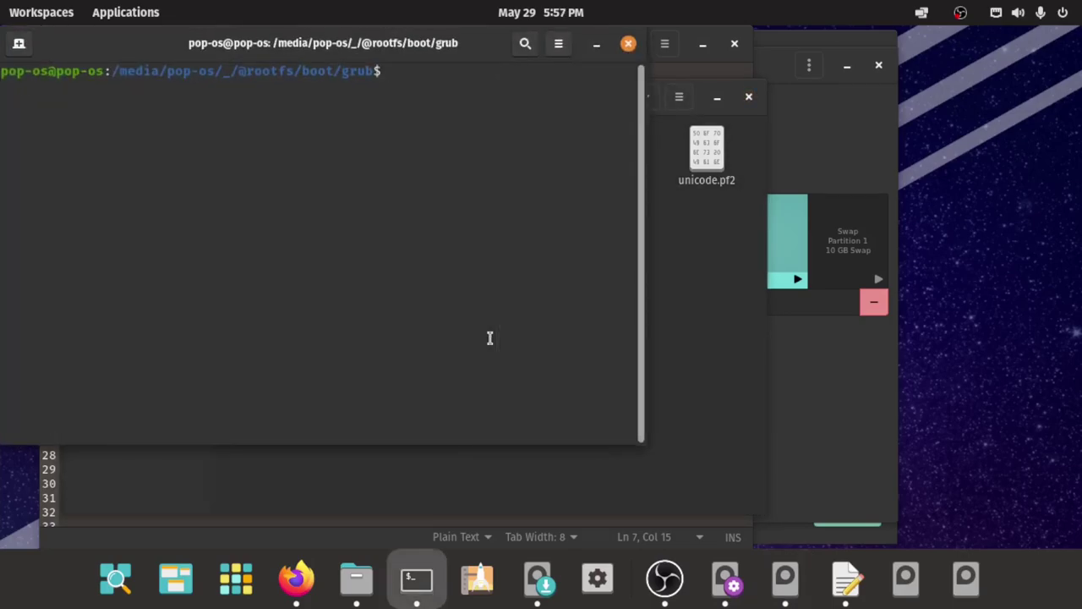
Step: Open grub.cfg with root privileges in gedit from the terminal
text(sudo gedit grub.cfg)
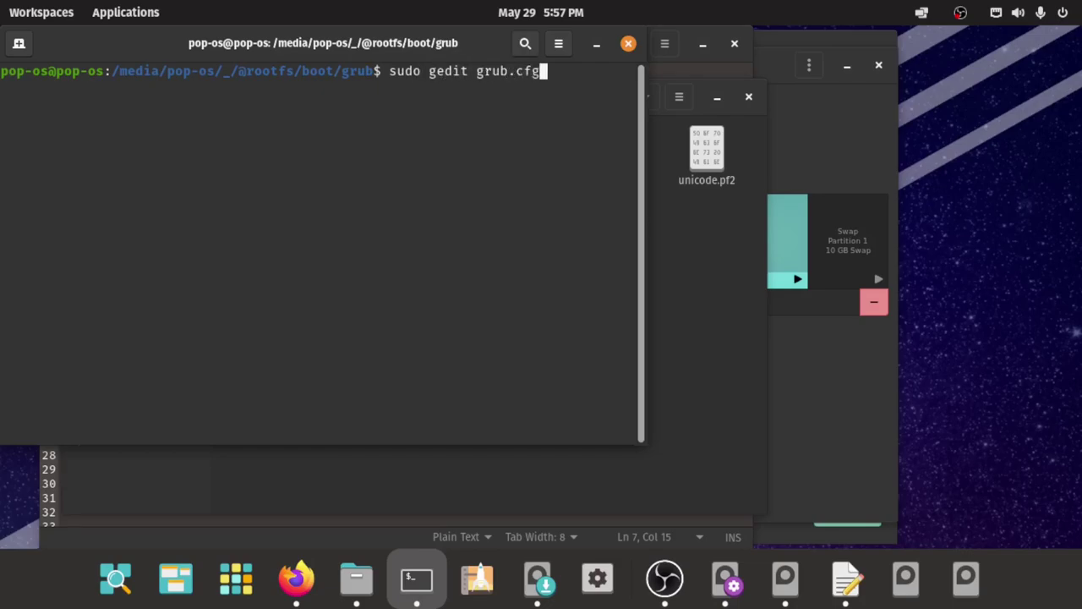
key(Return)
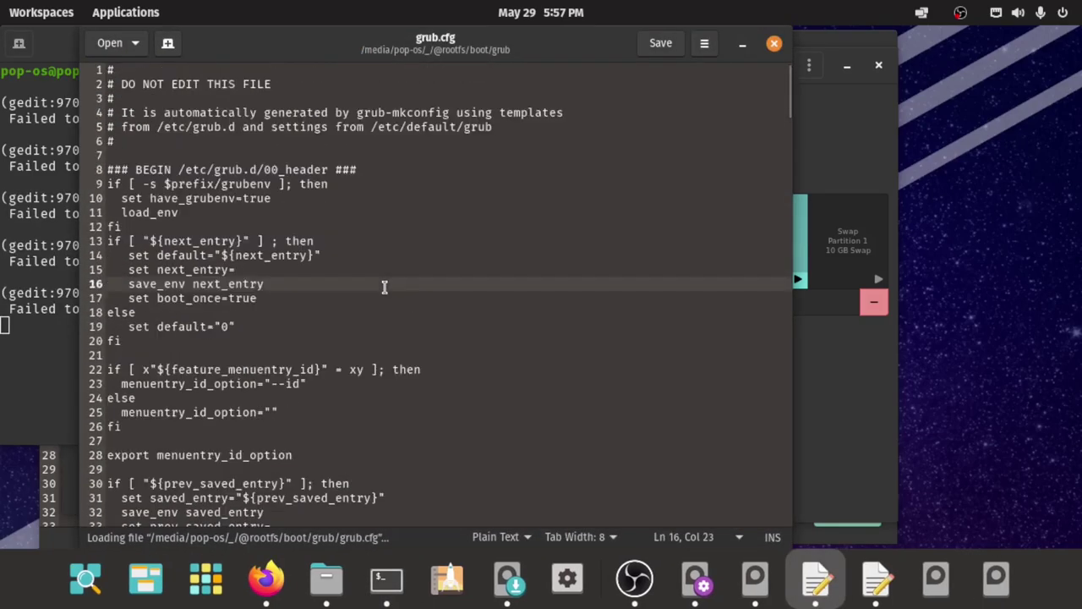
click(546, 230)
click(485, 183)
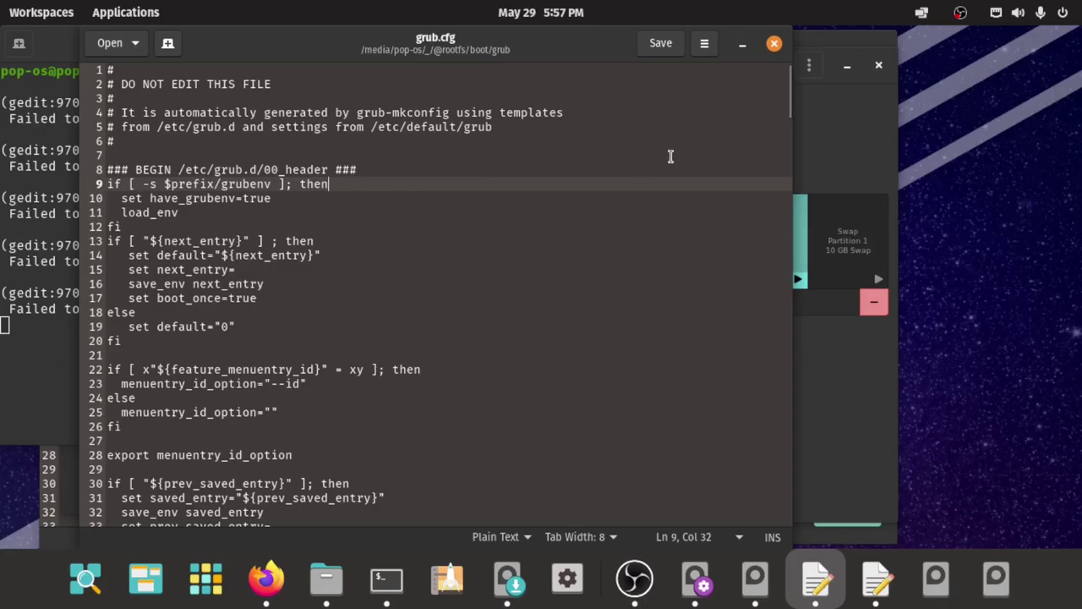
click(706, 51)
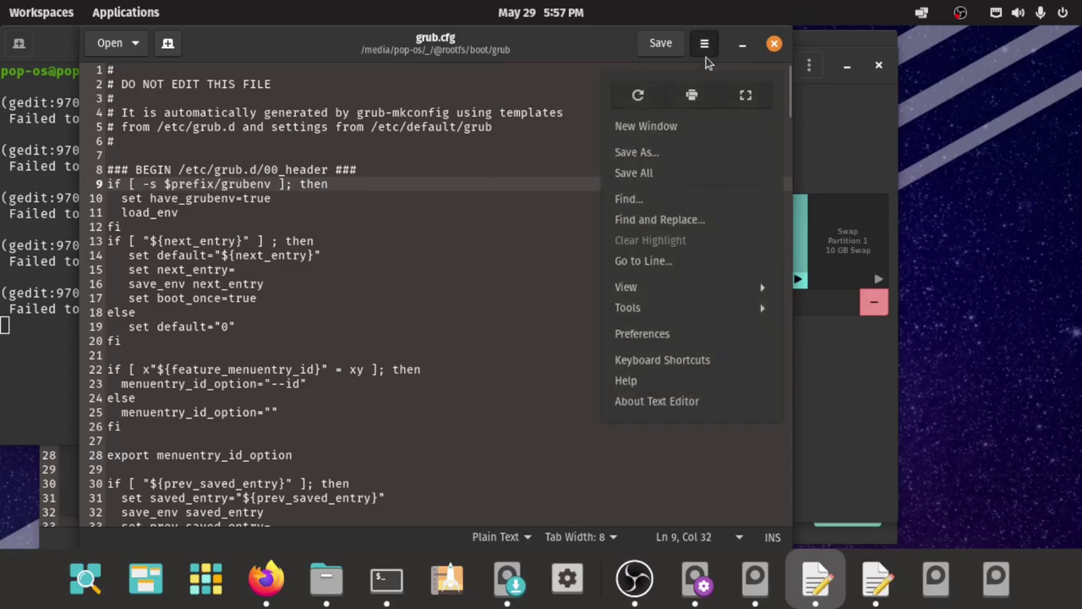
click(648, 222)
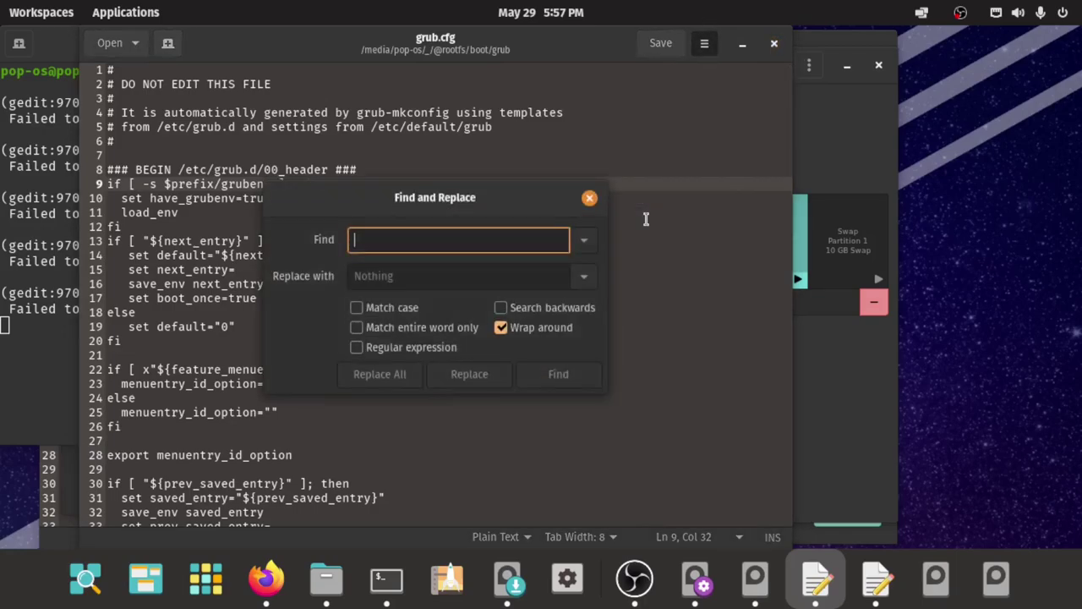
text(@rootfs)
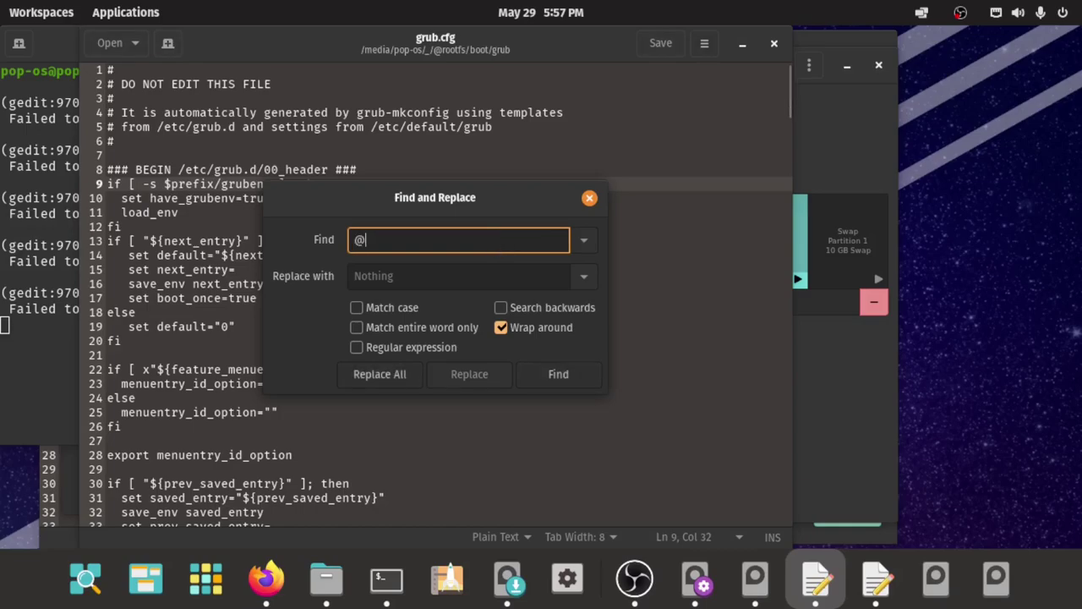
click(456, 271)
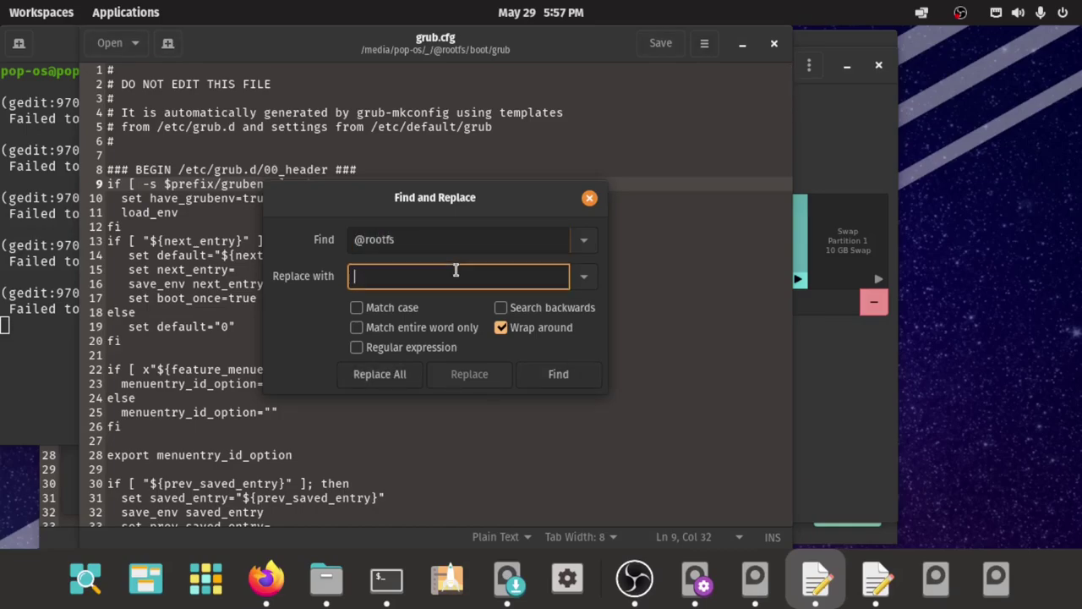
text(@)
click(380, 374)
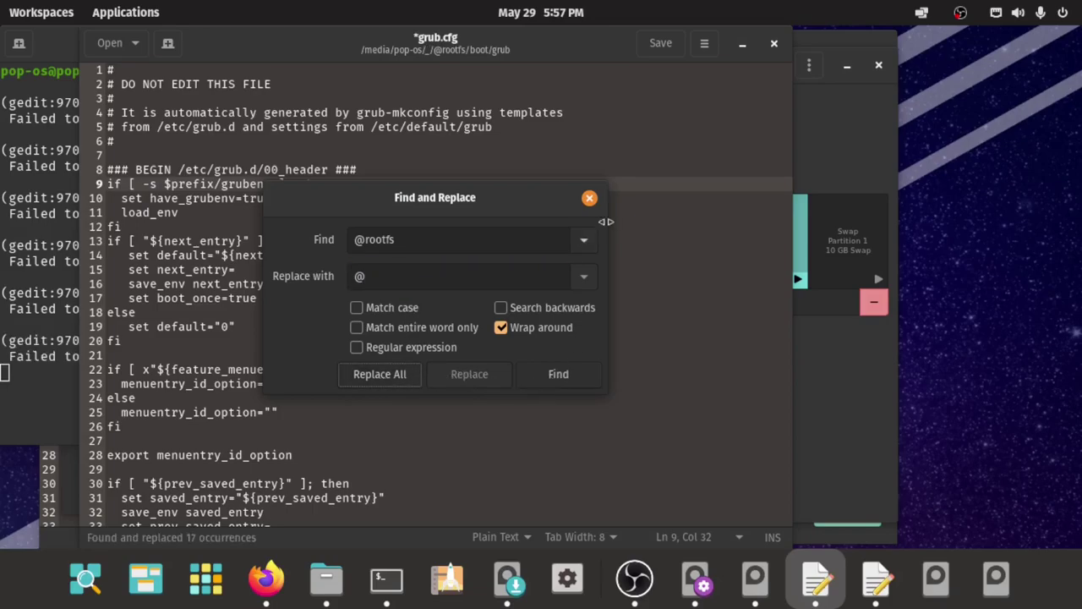
click(589, 199)
Step: Search grub.cfg for @ and check the replaced path in the font line
click(483, 225)
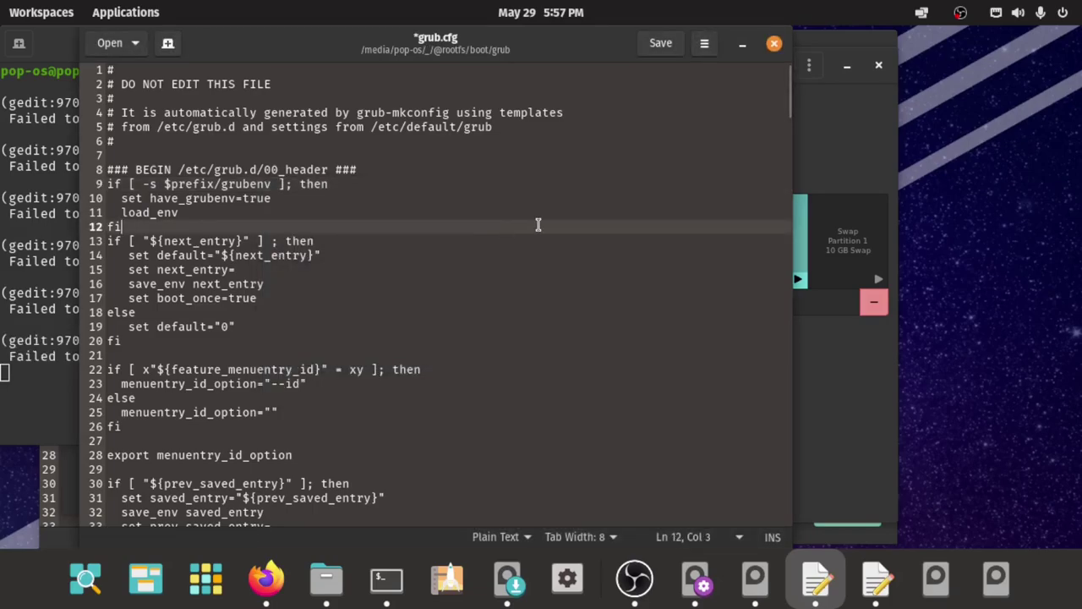
key(ctrl+f)
text(@)
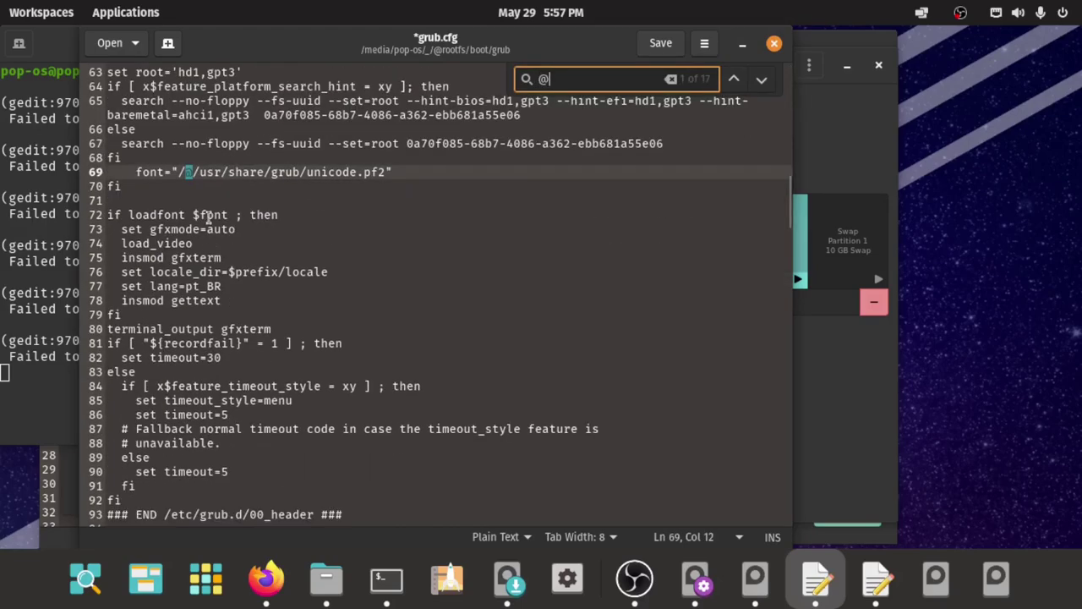
drag(243, 172, 170, 172)
click(299, 181)
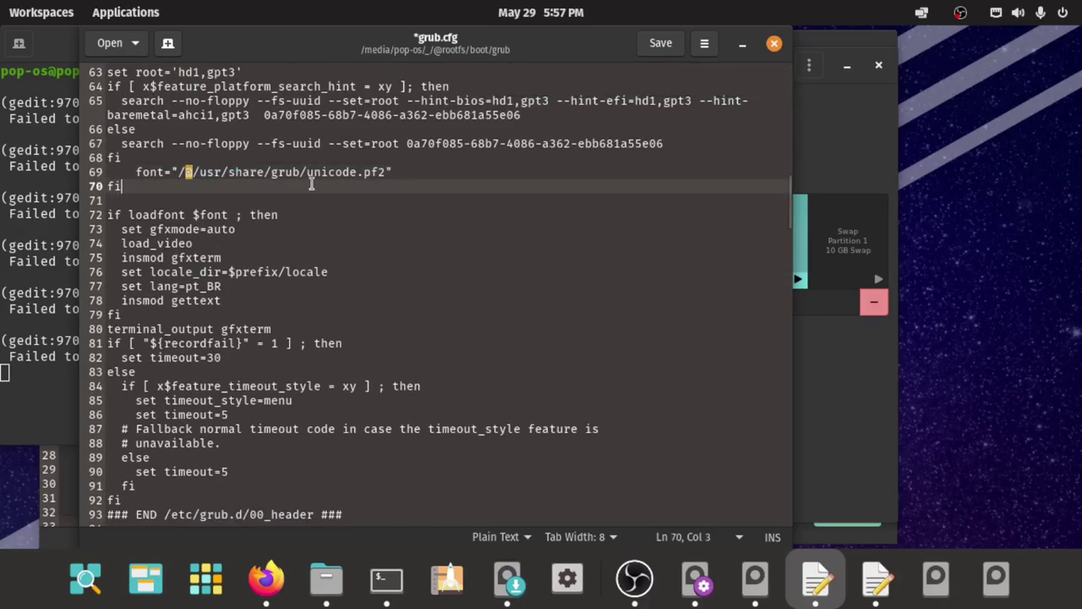
Step: Save grub.cfg and close the editor and the terminal
click(656, 48)
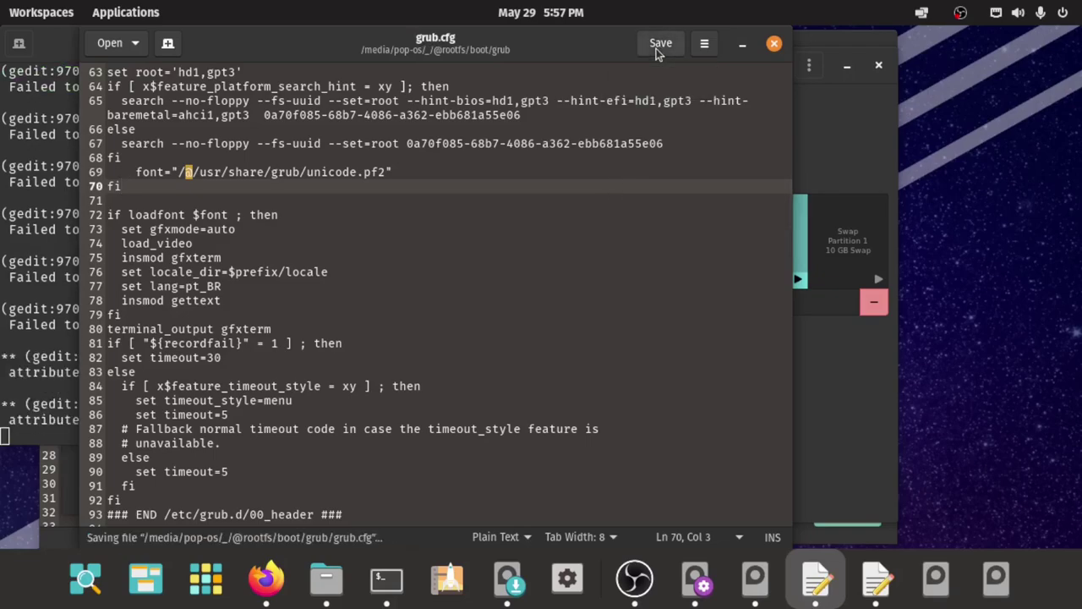
click(774, 44)
click(668, 186)
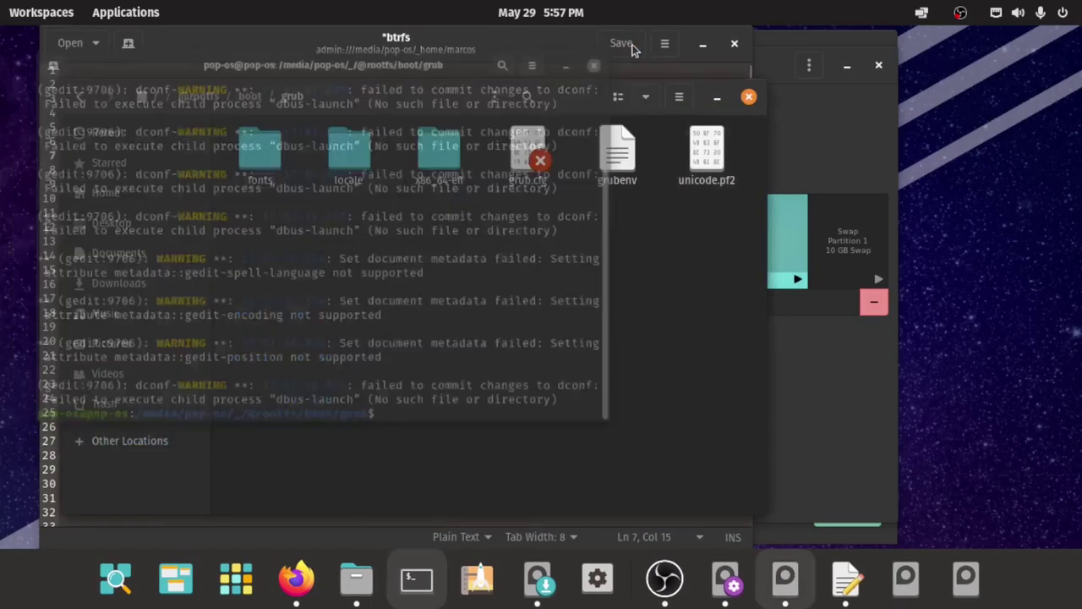
click(845, 580)
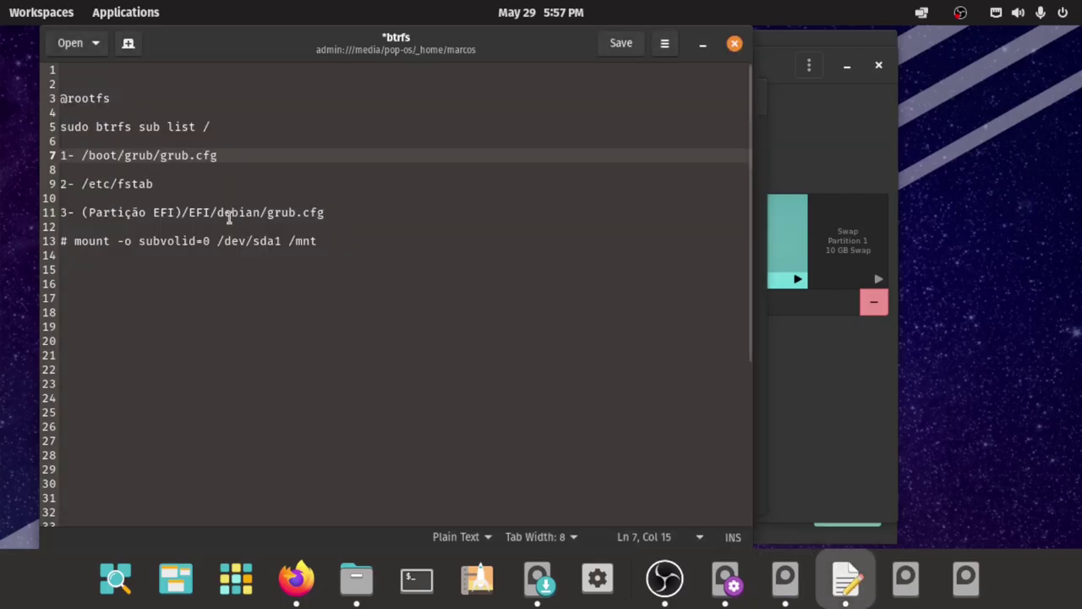
click(169, 184)
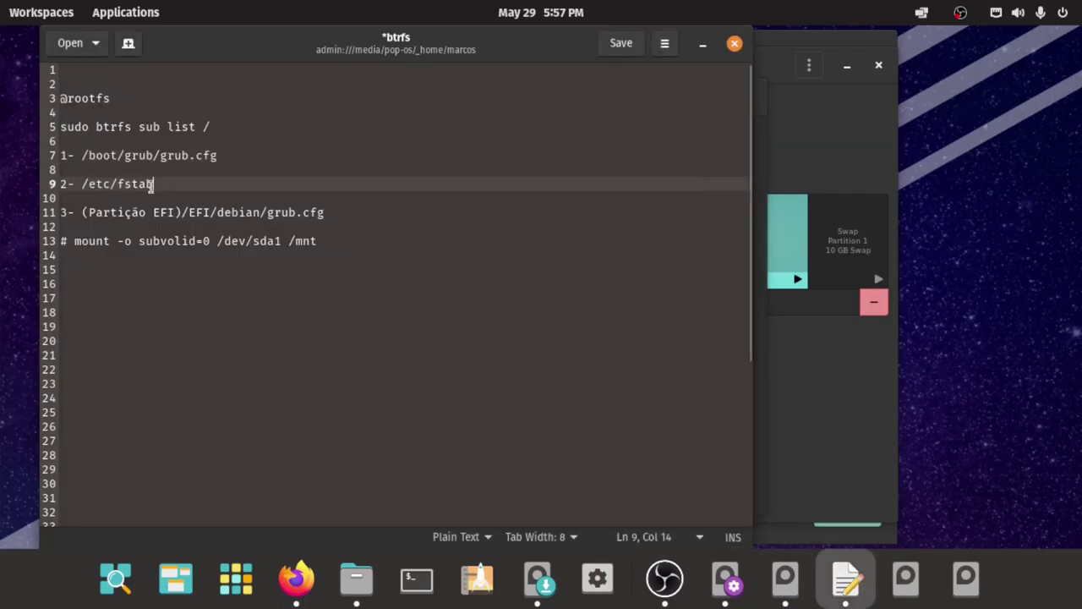
click(354, 579)
click(729, 579)
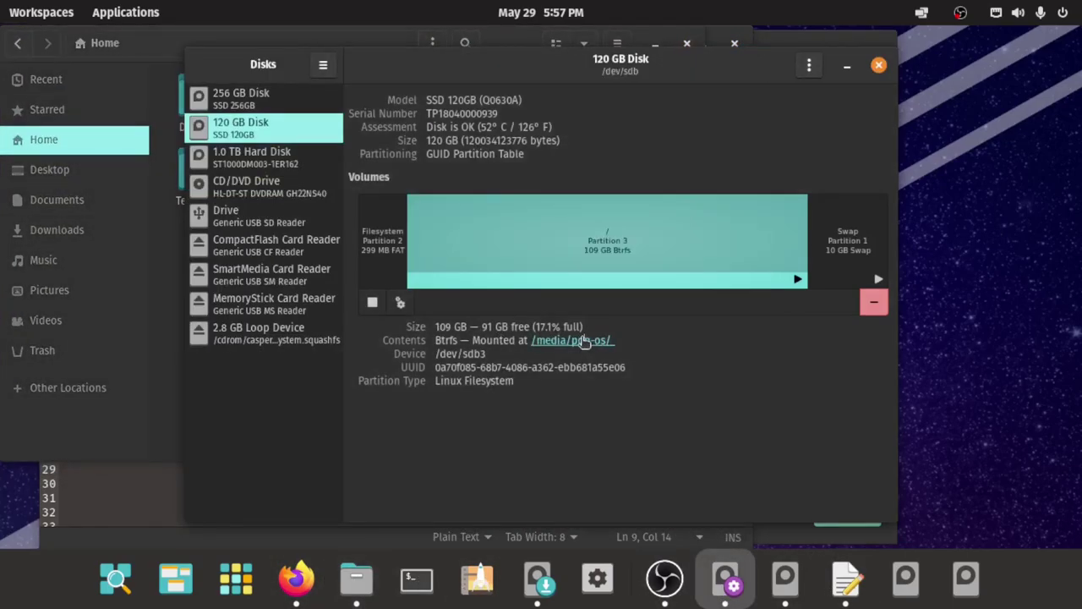
click(583, 340)
double_click(241, 138)
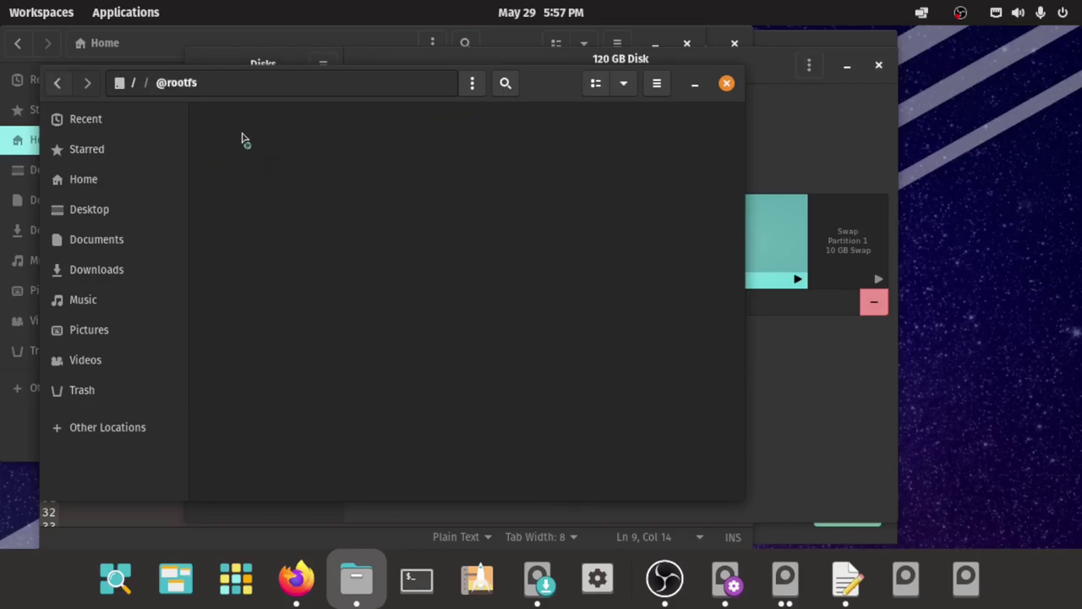
double_click(518, 144)
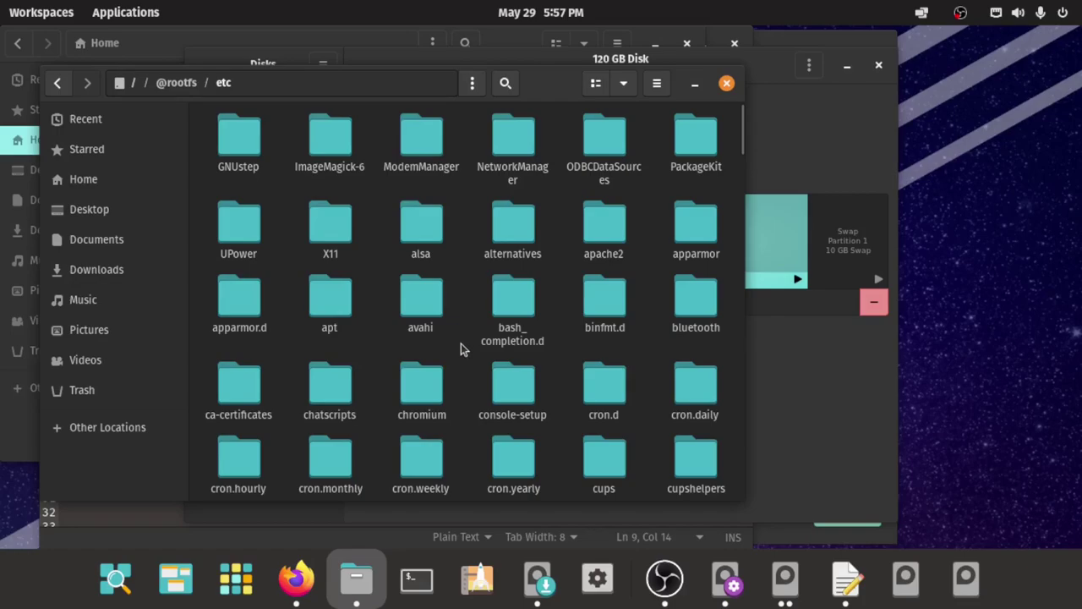
right_click(460, 345)
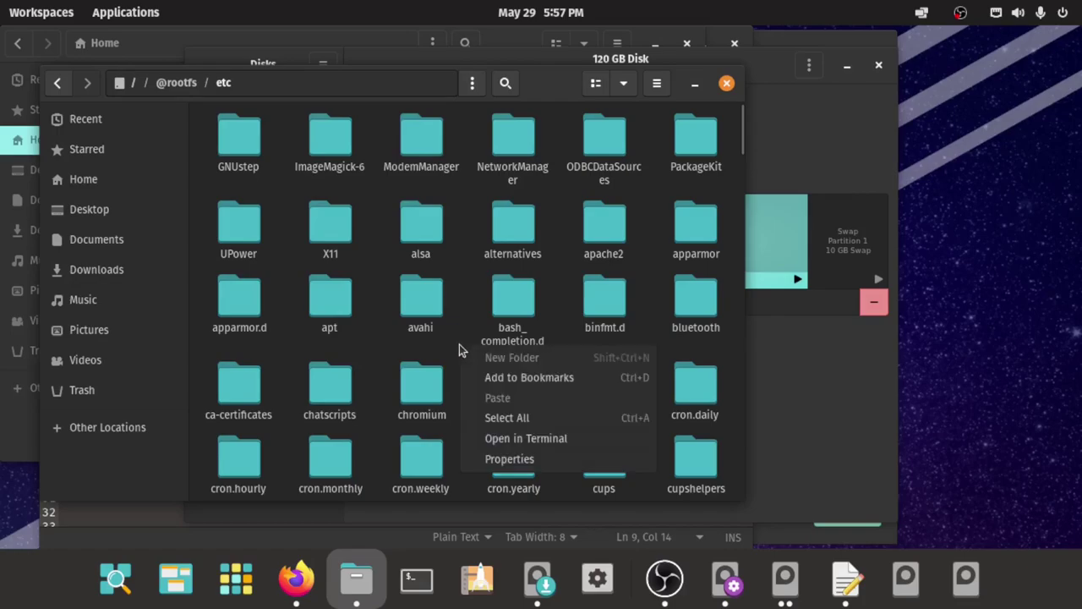
click(525, 440)
text(ls)
key(Return)
scroll(353, 240, up, 8)
scroll(354, 239, up, 5)
scroll(355, 239, down, 15)
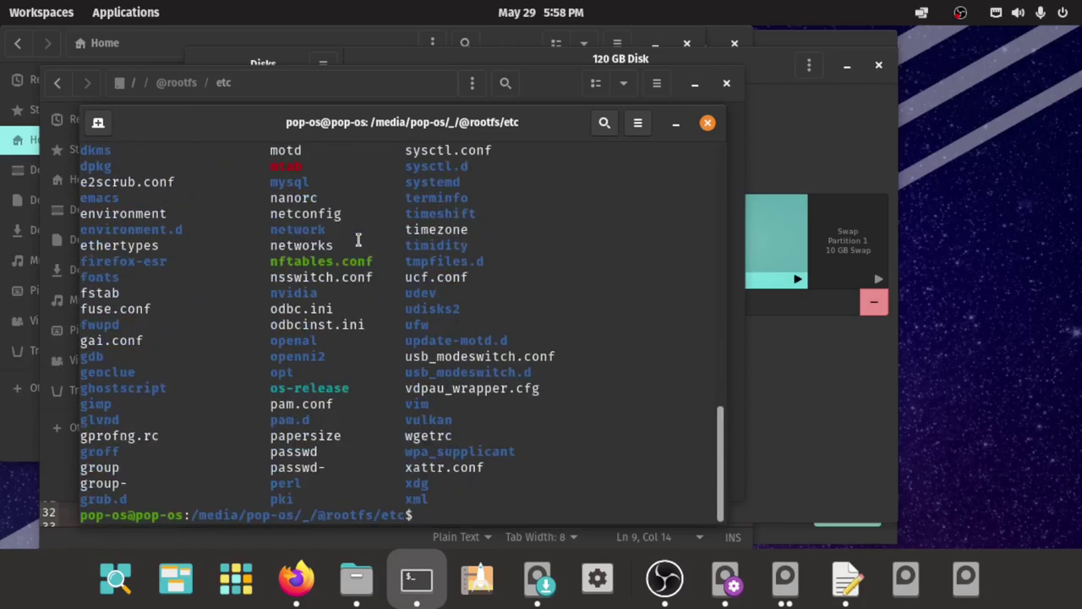
Step: Open fstab with root privileges in gedit and change the root entry's subvolume option to subvol=@
text(sudo gedit fstab)
key(Return)
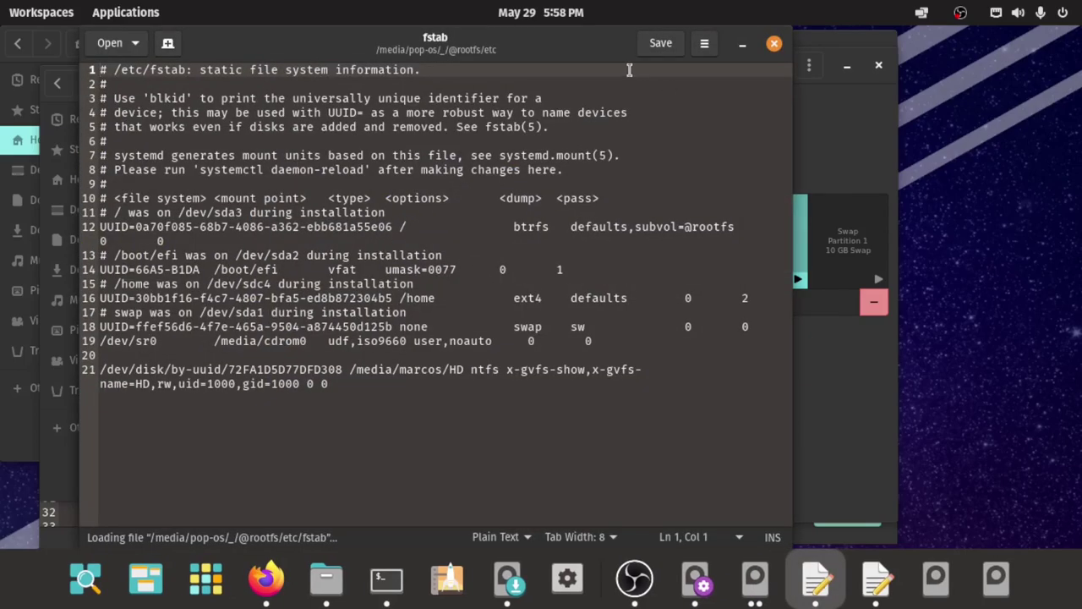
double_click(609, 56)
click(616, 226)
key(Right)
key(Delete)
key(Delete)
key(Delete)
key(Delete)
key(Delete)
key(Delete)
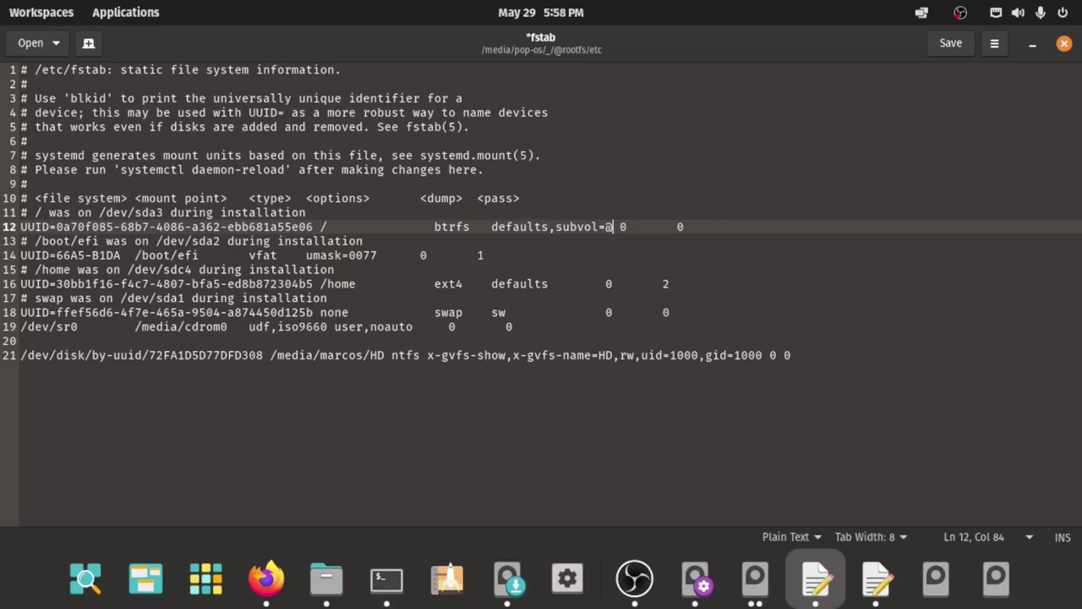
Step: Save fstab and close the editor, the terminal and the etc folder window
key(ctrl+s)
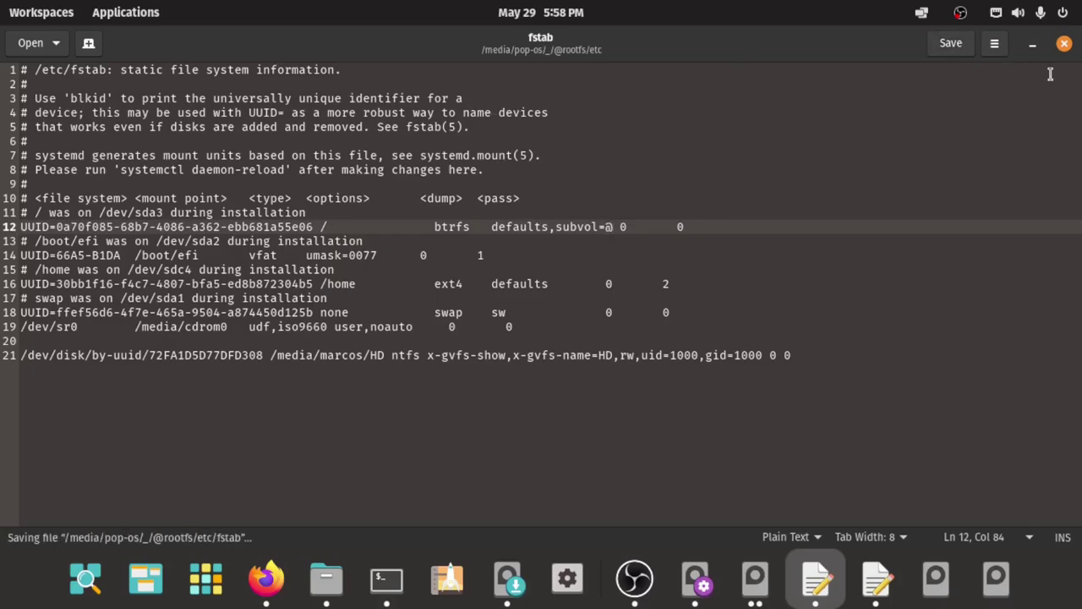
click(1064, 43)
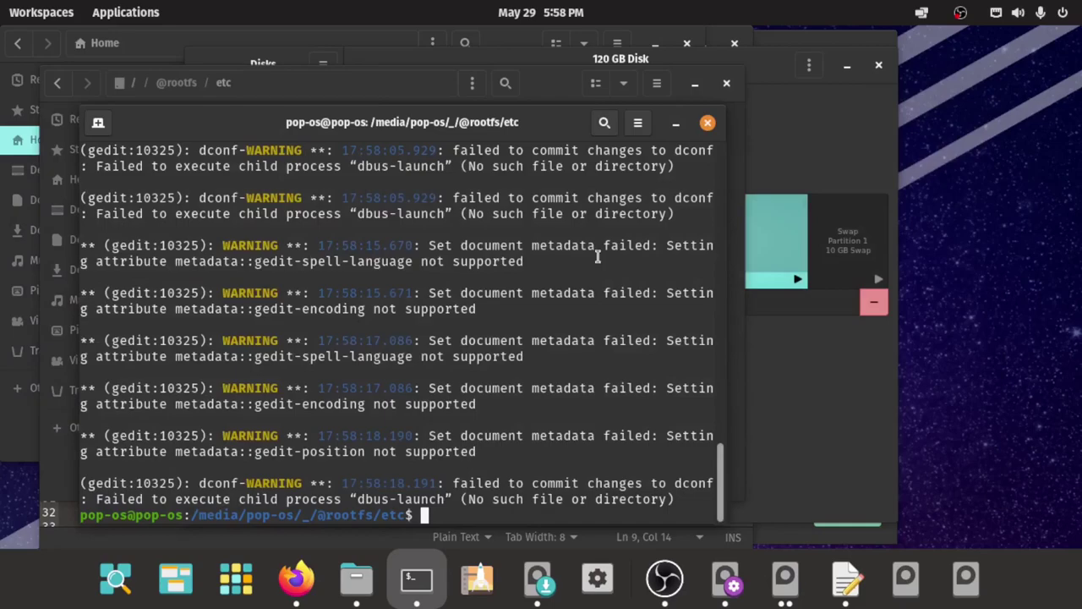
click(708, 124)
click(726, 83)
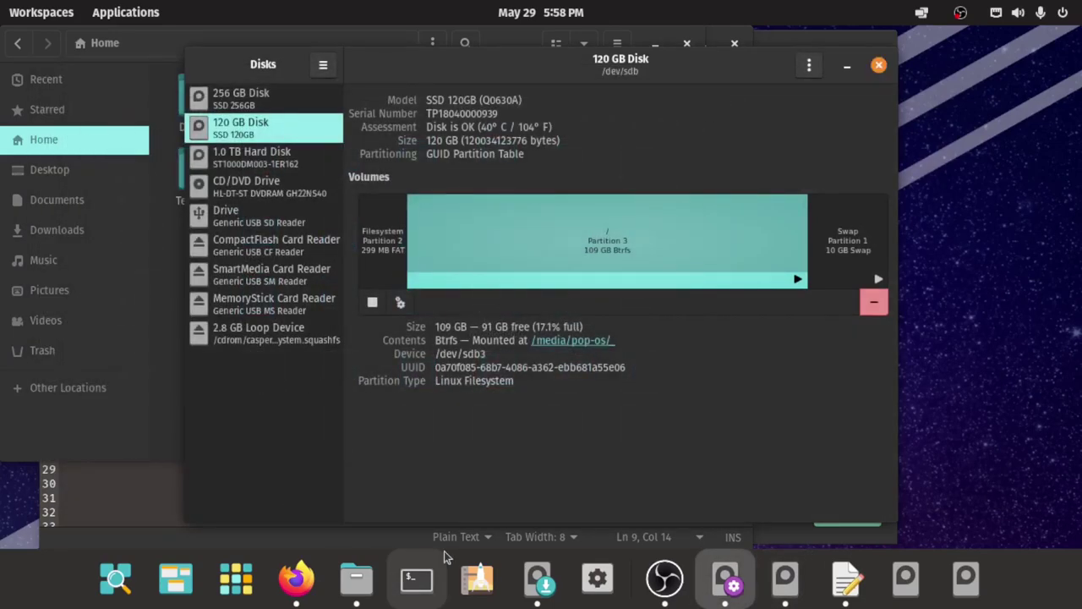
Step: Check the third path in the btrfs notes, the EFI partition's EFI/debian/grub.cfg
click(845, 579)
click(174, 203)
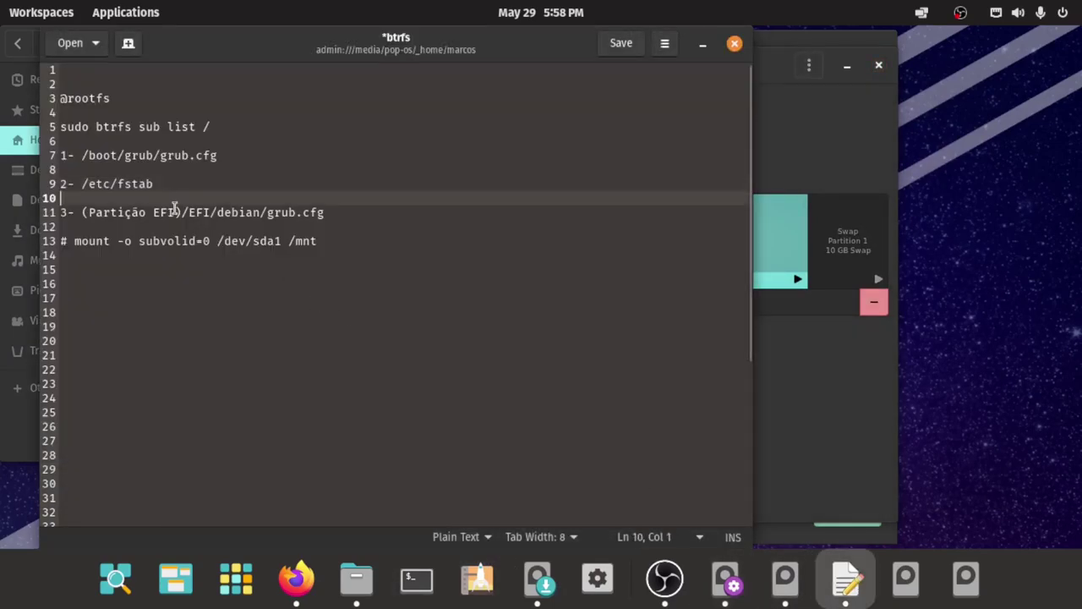
click(299, 213)
click(328, 212)
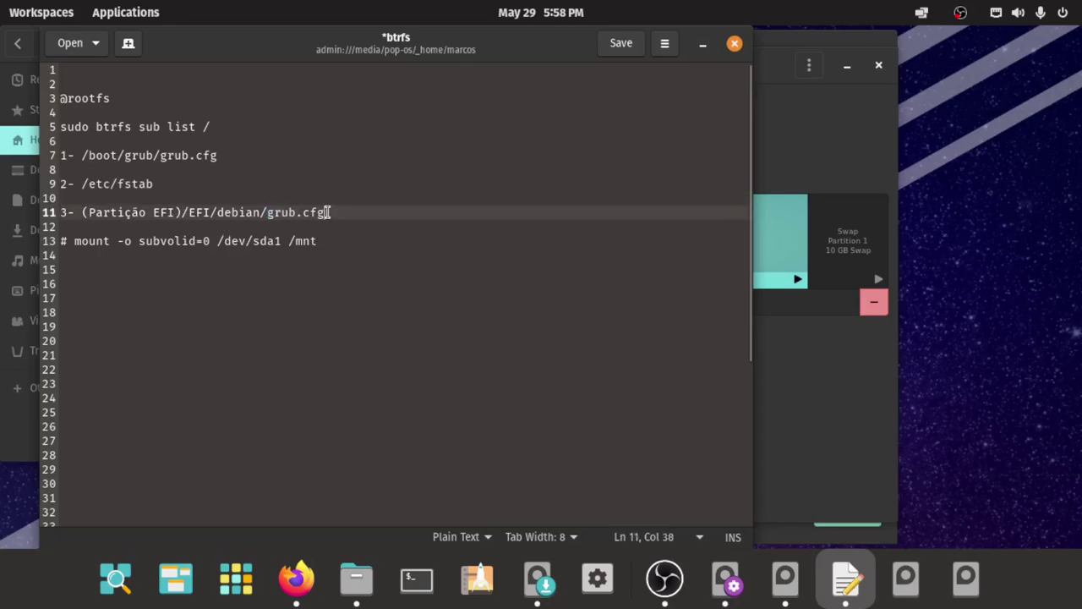
drag(91, 213, 173, 212)
click(175, 212)
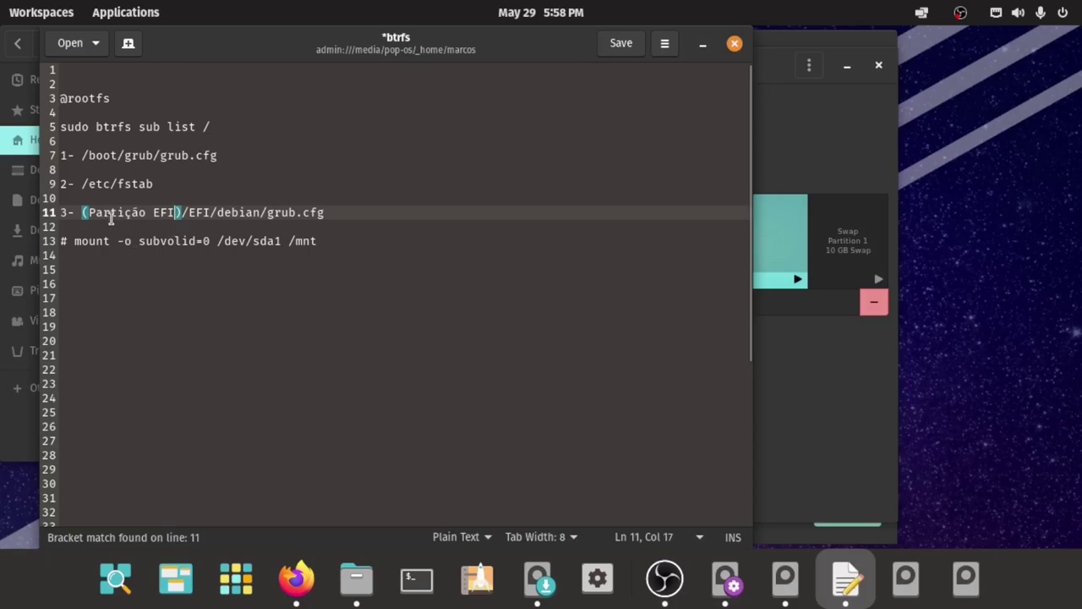
Step: Unmount the 109 GB Btrfs partition in Disks and mount the 299 MB FAT EFI partition of the same disk
click(782, 366)
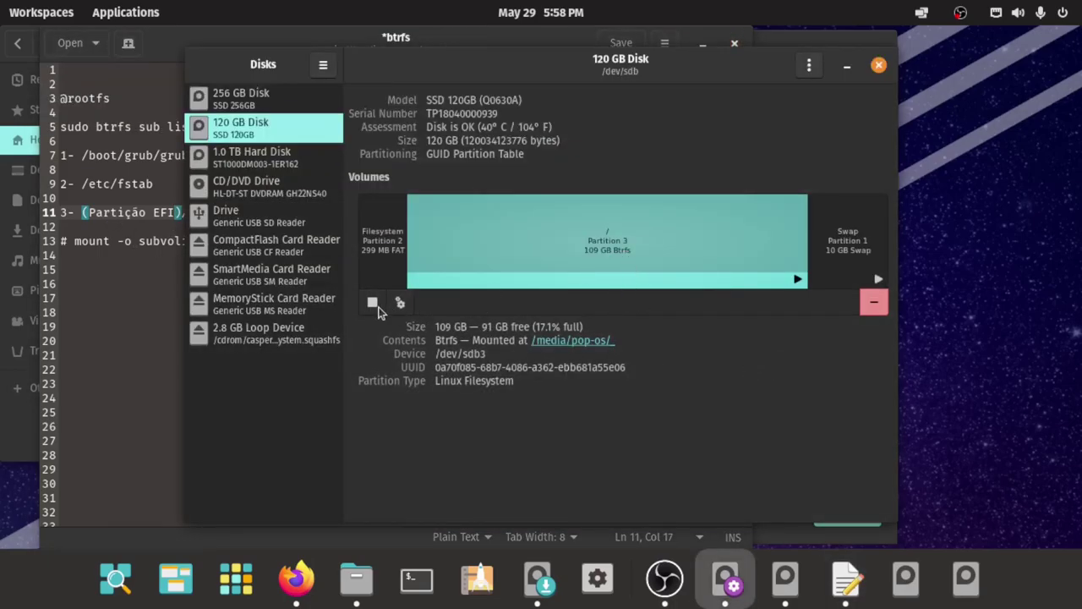
click(373, 305)
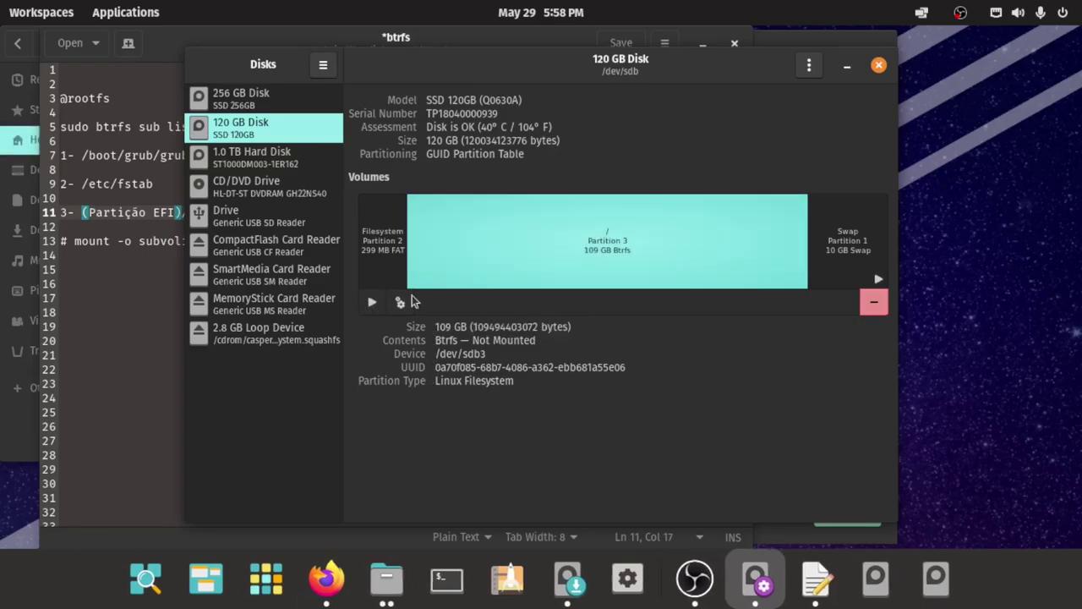
click(380, 244)
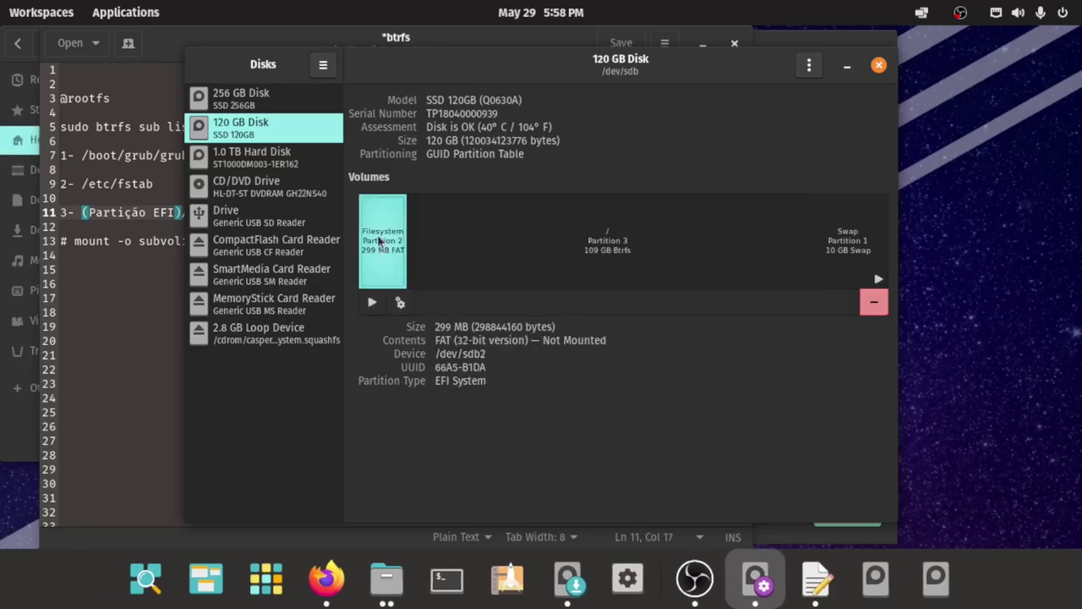
click(372, 303)
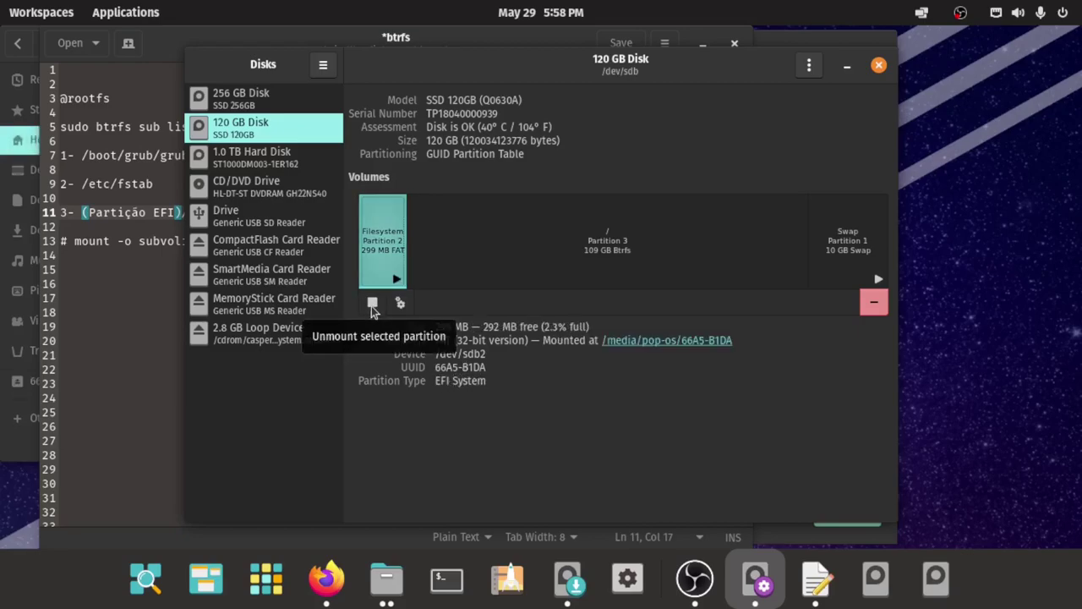
Step: Go to EFI/debian on the mounted EFI partition and open a terminal in that folder
click(679, 340)
double_click(273, 149)
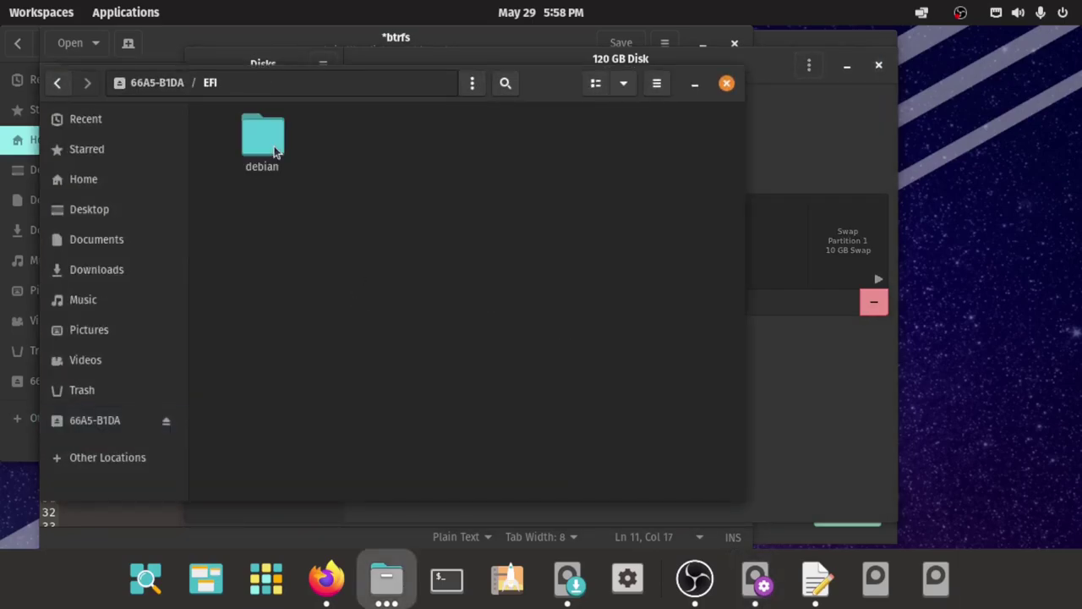
double_click(268, 149)
click(418, 145)
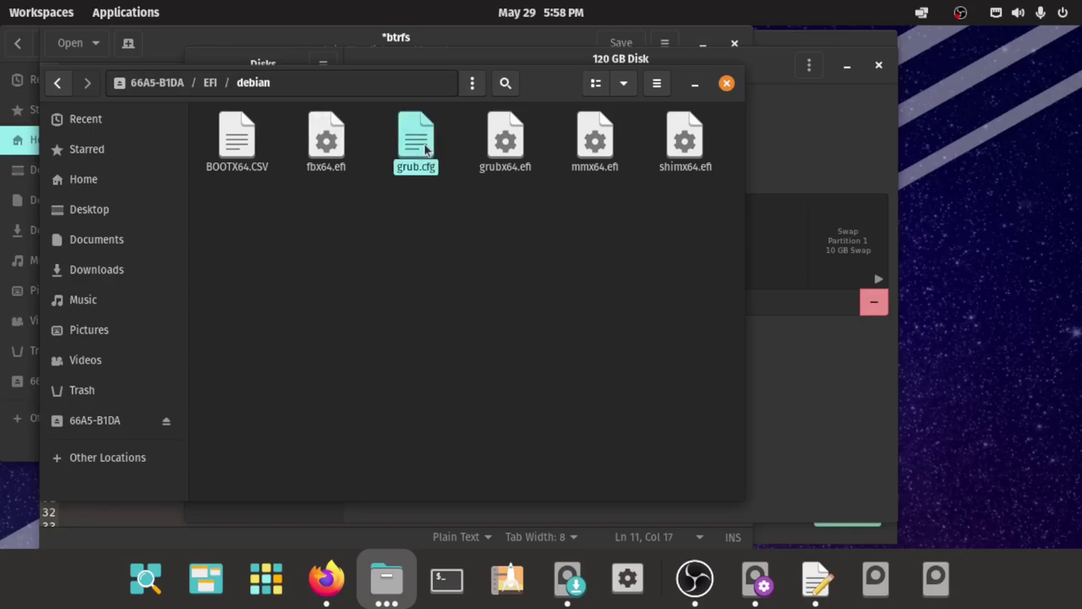
right_click(424, 219)
click(477, 302)
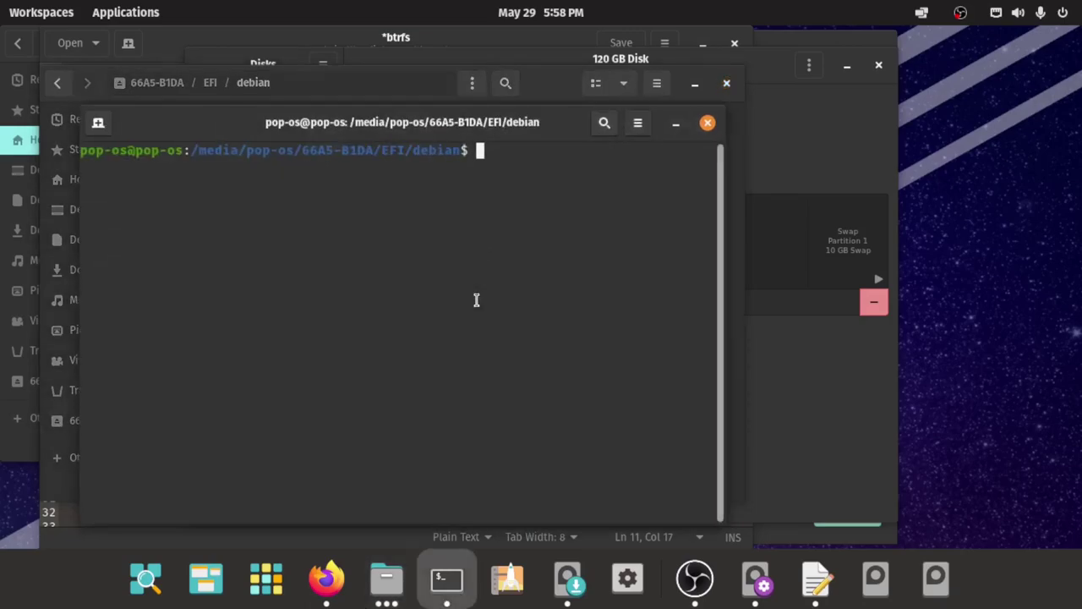
Step: Open the EFI/debian grub.cfg for editing as root with sudo gedit grub.cfg
text(sudo)
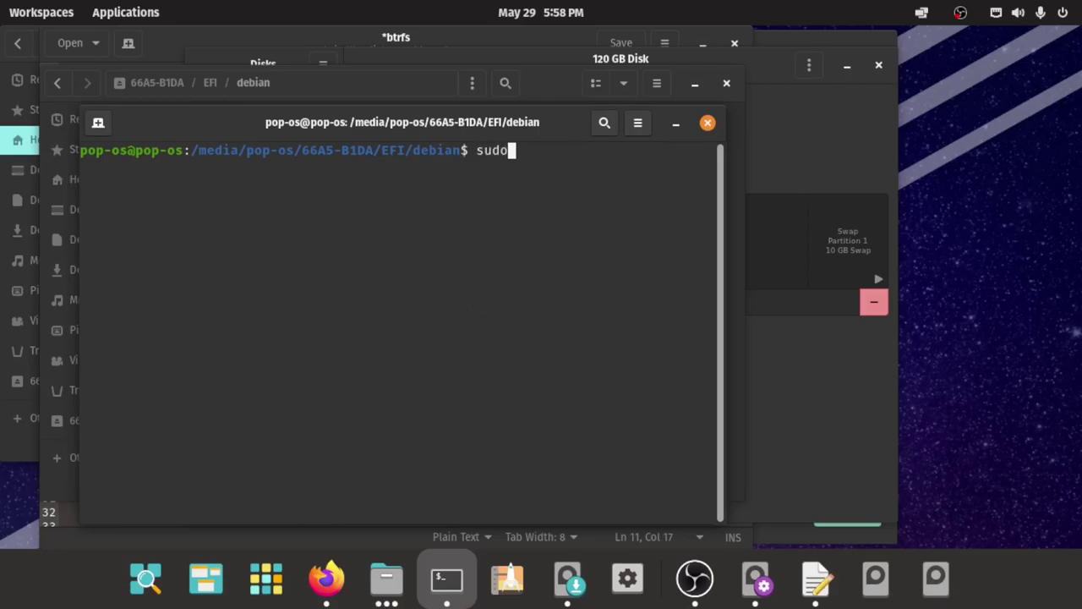
text( gedsudo gedit gru)
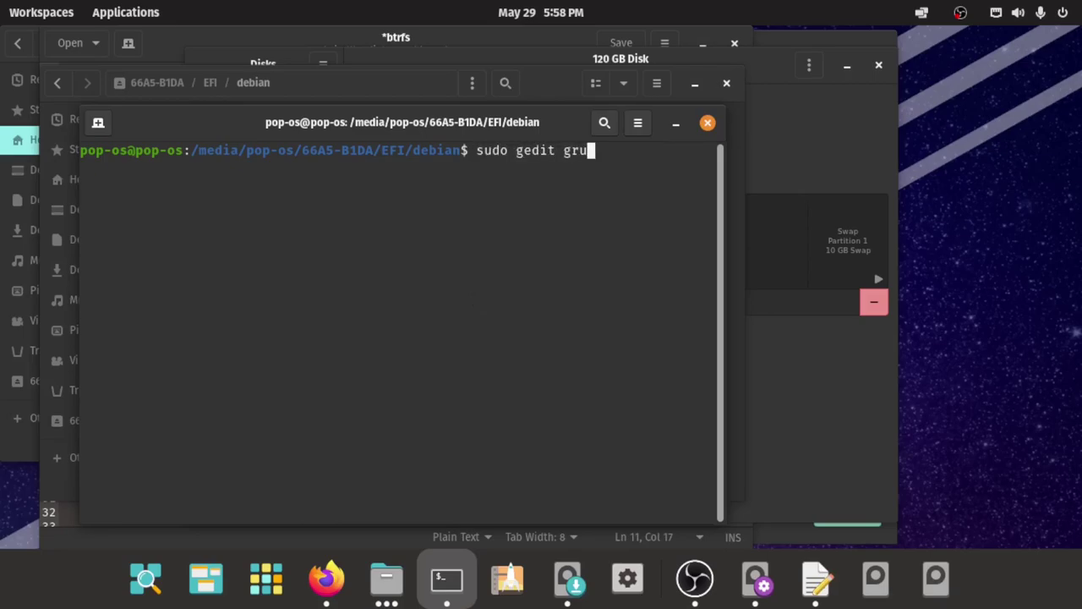
text(b.cfg)
key(Return)
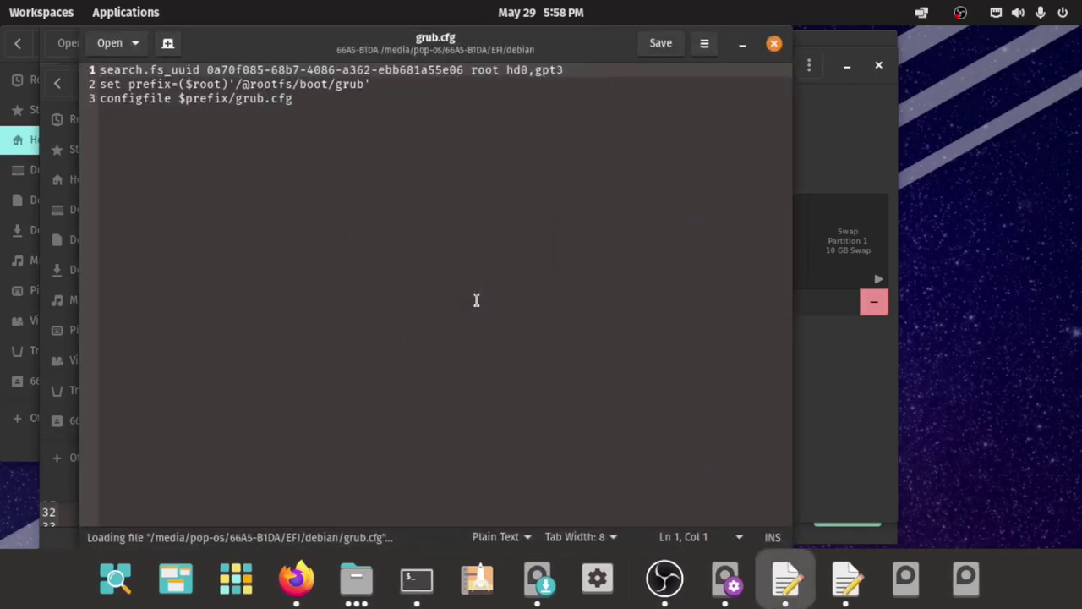
click(272, 83)
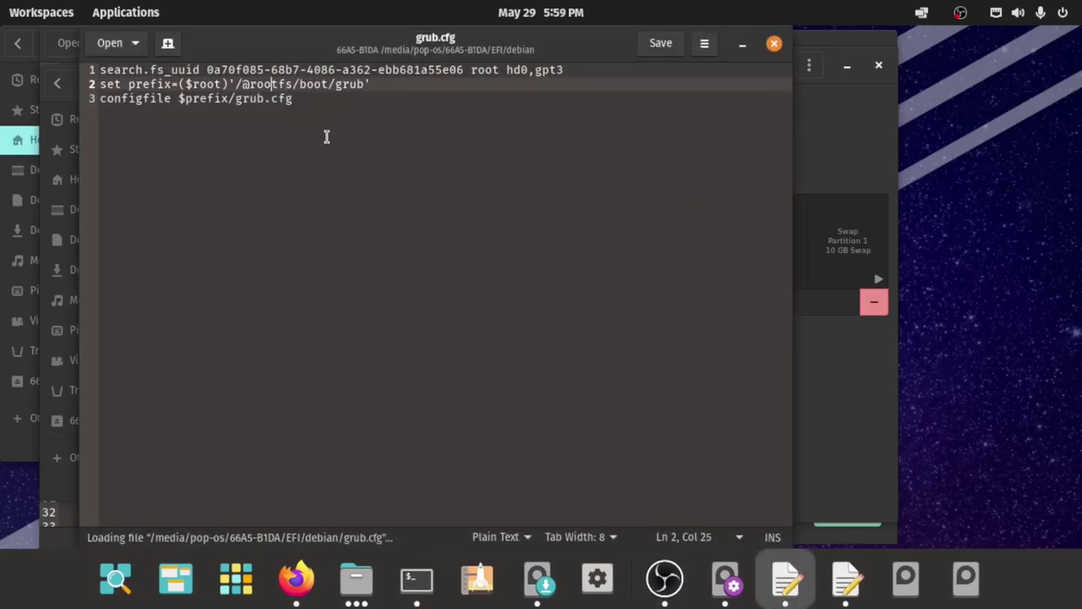
key(Delete)
key(Delete)
key(Delete)
key(Delete)
key(Delete)
key(Delete)
click(331, 95)
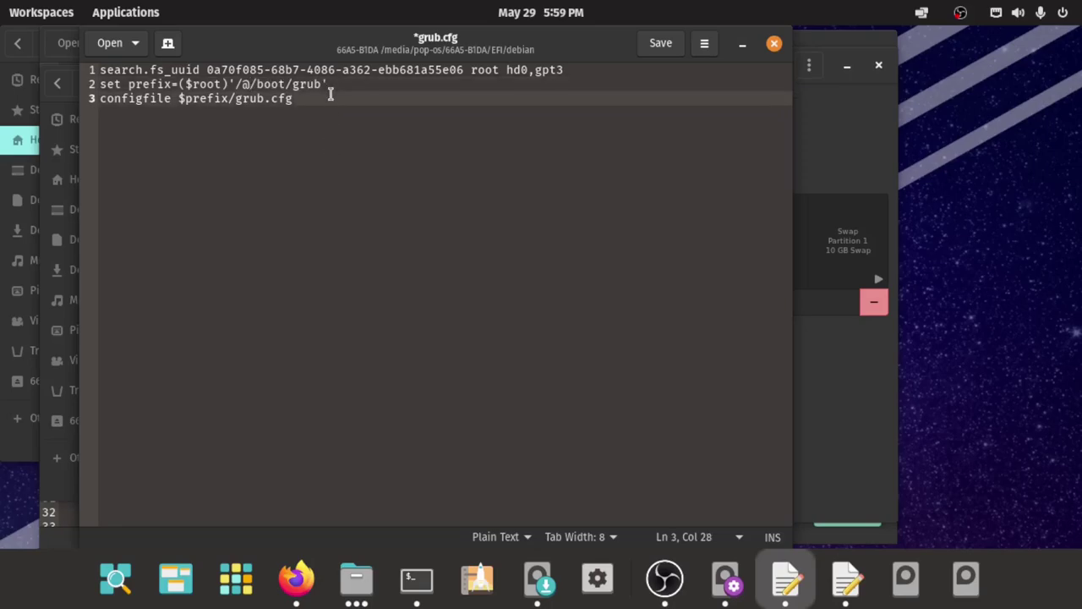
Step: Save the EFI grub.cfg and close the editor, the terminal and the debian folder window
click(659, 44)
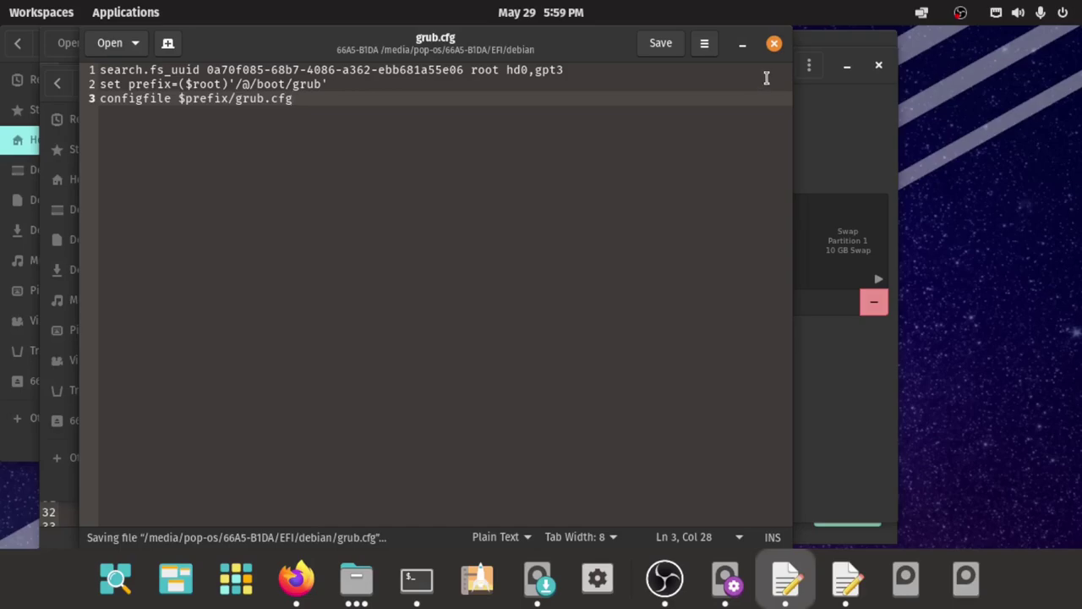
click(773, 46)
click(709, 122)
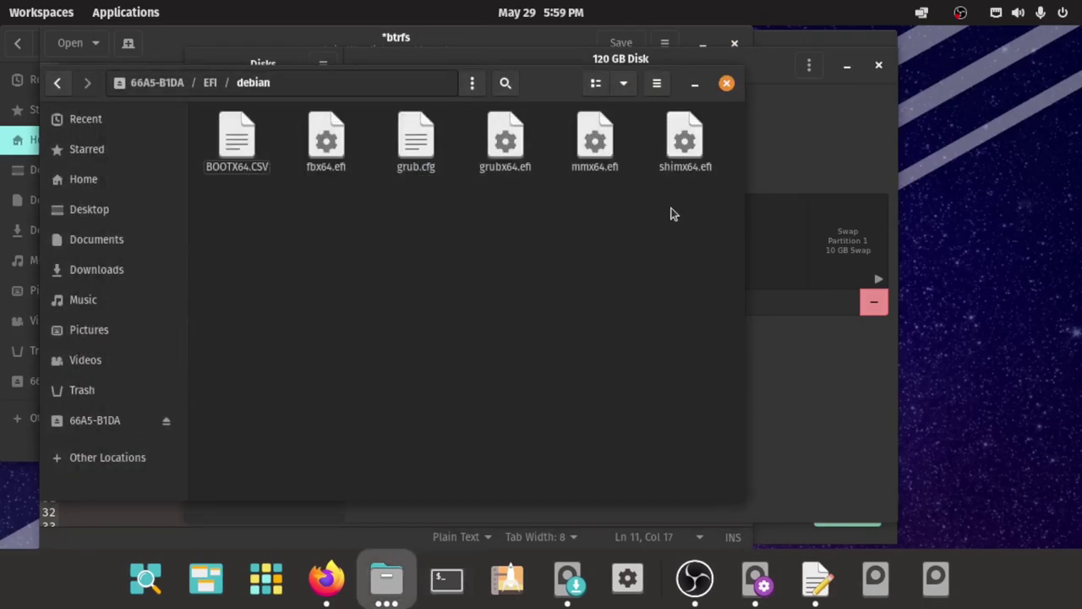
click(728, 85)
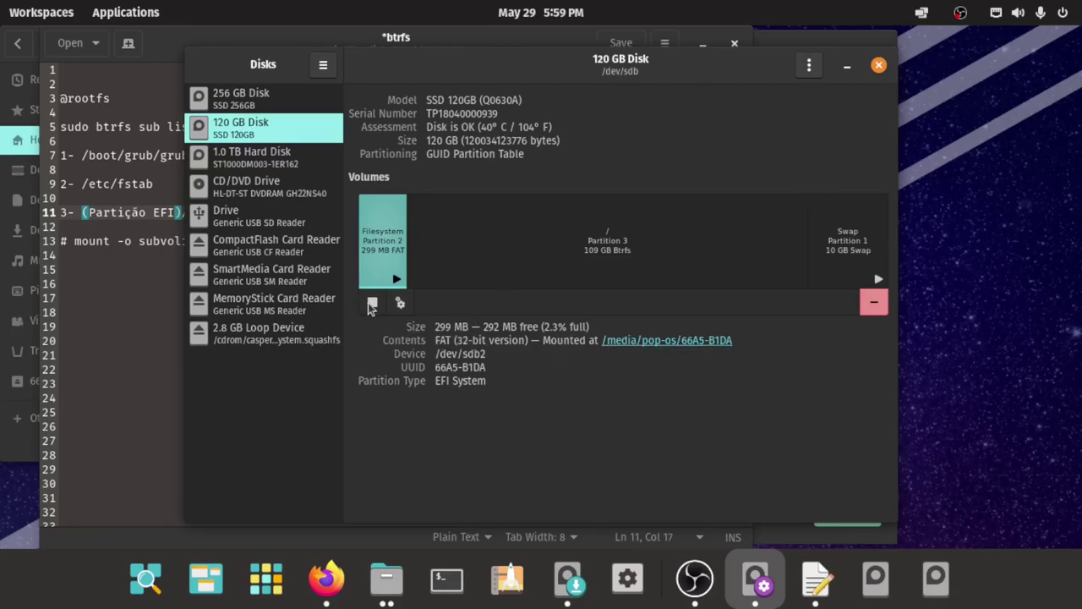
Step: Unmount the 299 MB EFI partition in Disks and copy the device path of the 109 GB Btrfs partition, /dev/sdb3
click(371, 304)
click(607, 259)
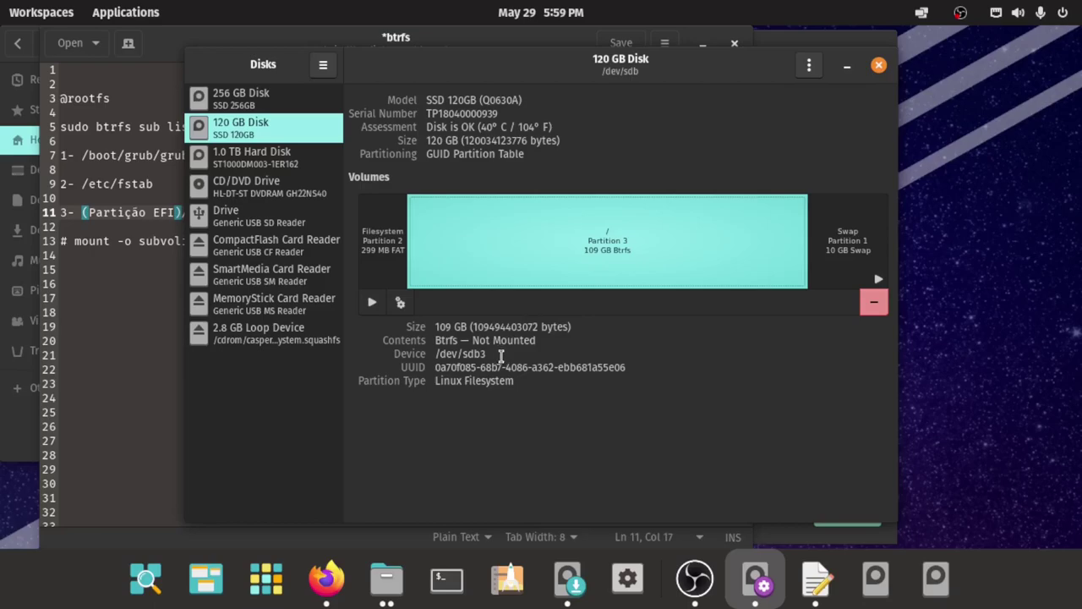
drag(487, 355, 438, 355)
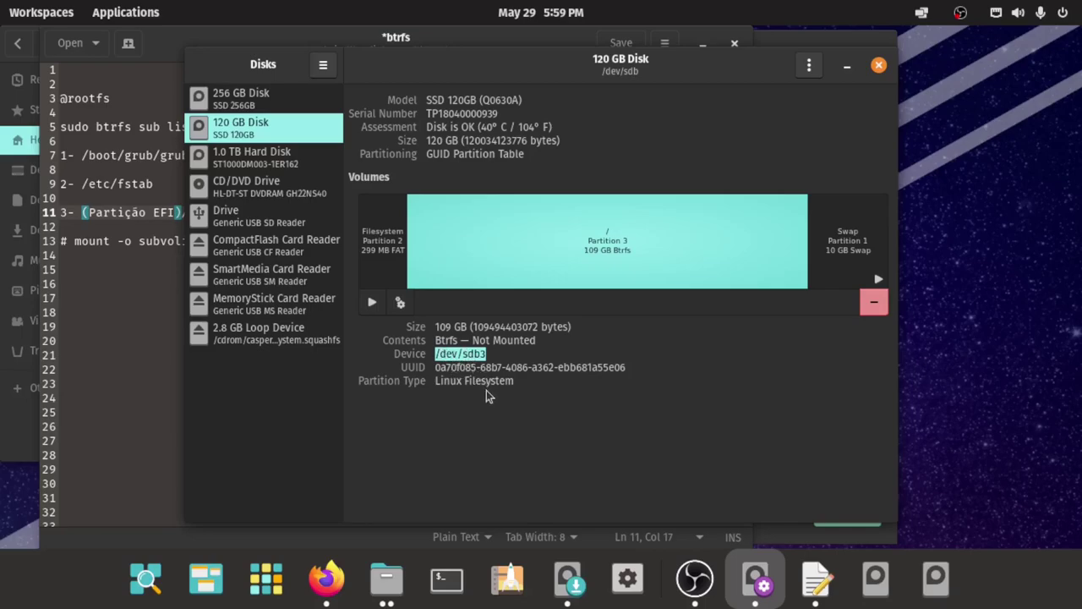
right_click(457, 357)
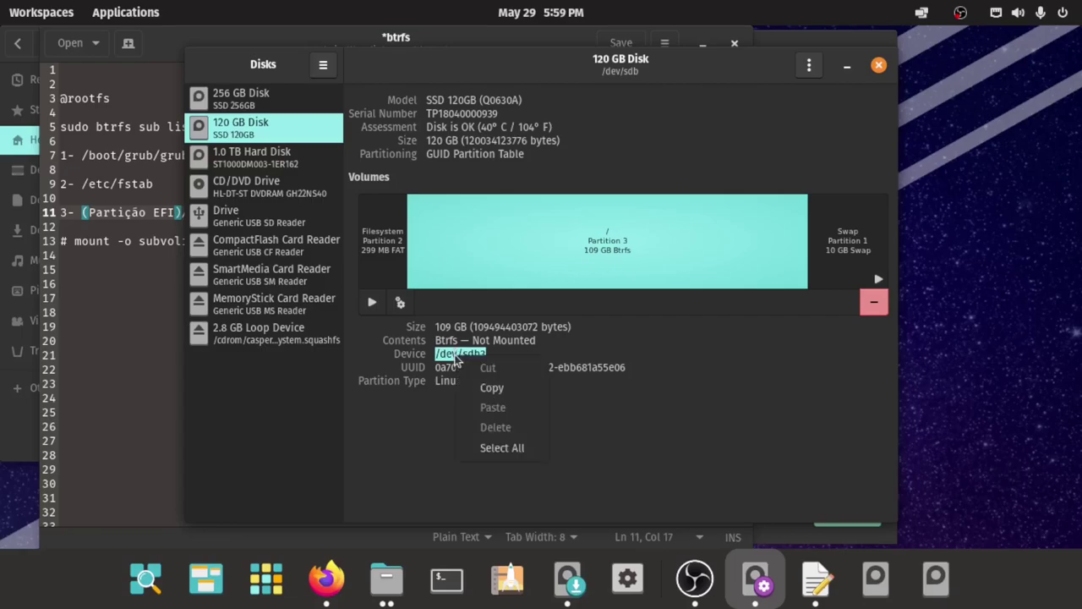
click(491, 388)
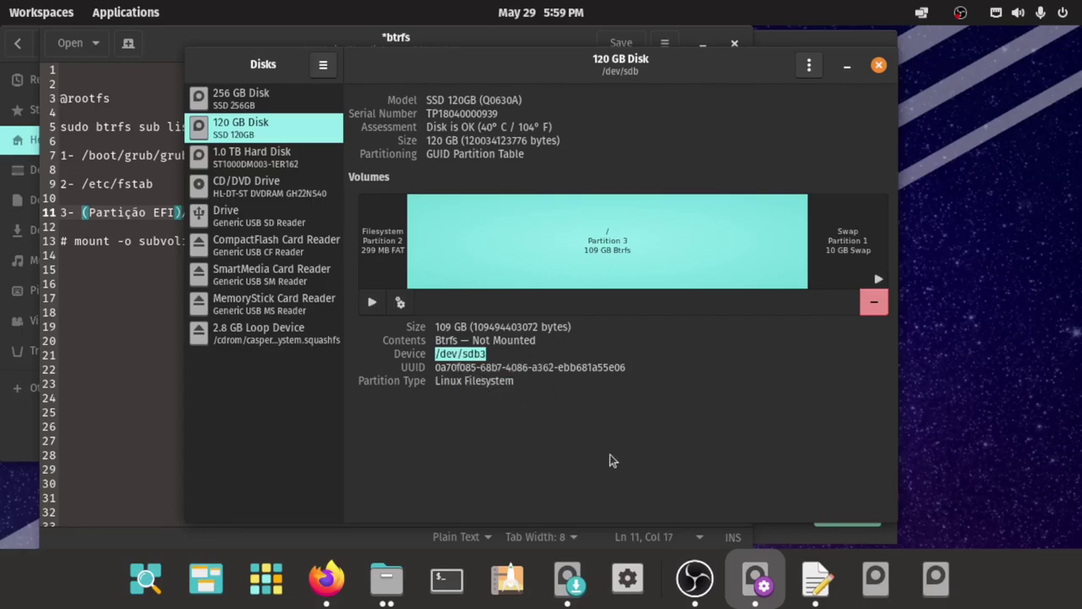
Step: Replace the device in the mount command of the btrfs notes with /dev/sdb3
click(816, 579)
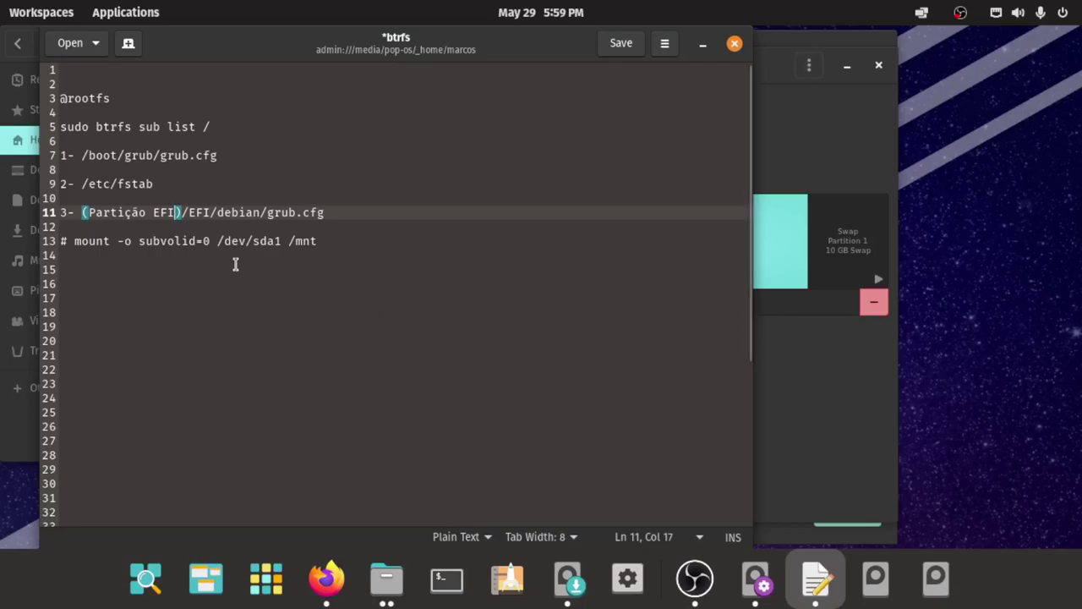
drag(283, 241, 218, 241)
key(ctrl+v)
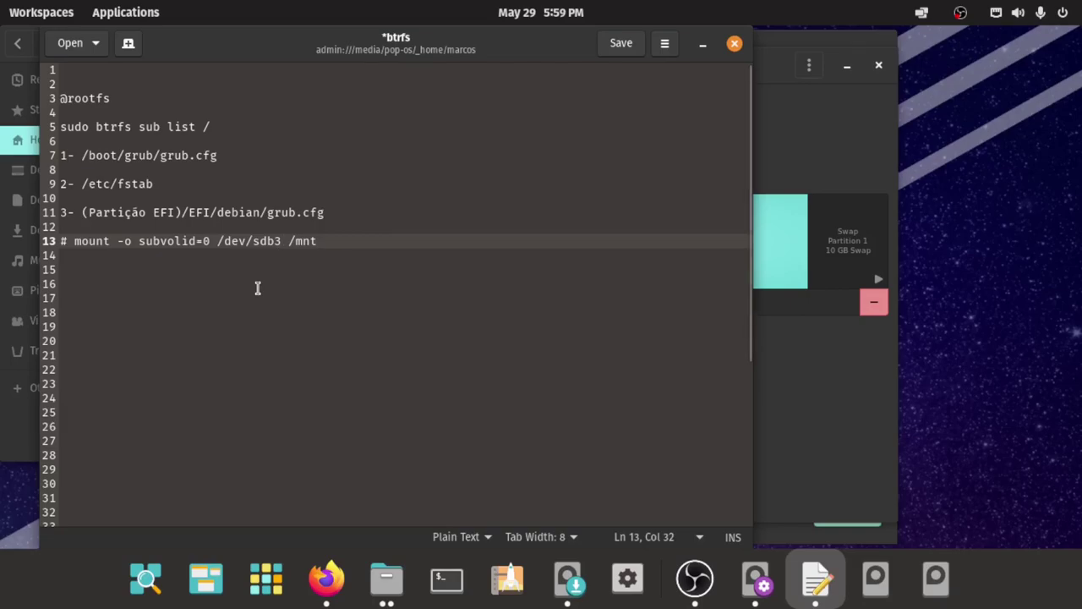
Step: Check the mount command's option, subvolume ID, device and mount point in the notes, comparing the device with the Btrfs partition in Disks
click(76, 241)
double_click(119, 243)
key(Right)
click(198, 245)
click(206, 243)
key(shift+Left)
key(shift+Left)
drag(217, 241, 282, 242)
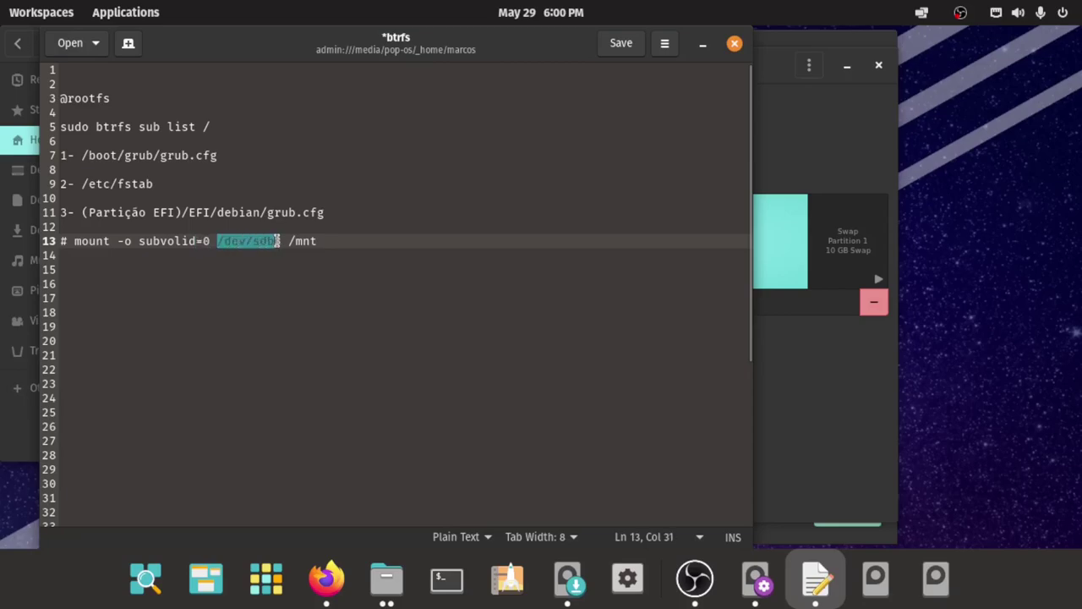
click(786, 365)
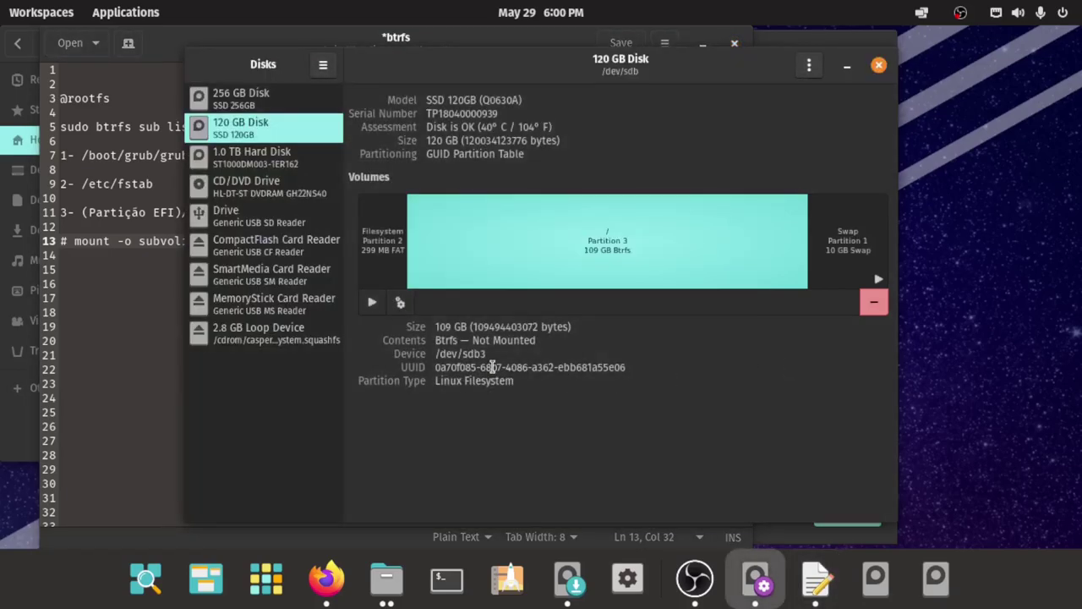
key(alt+Tab)
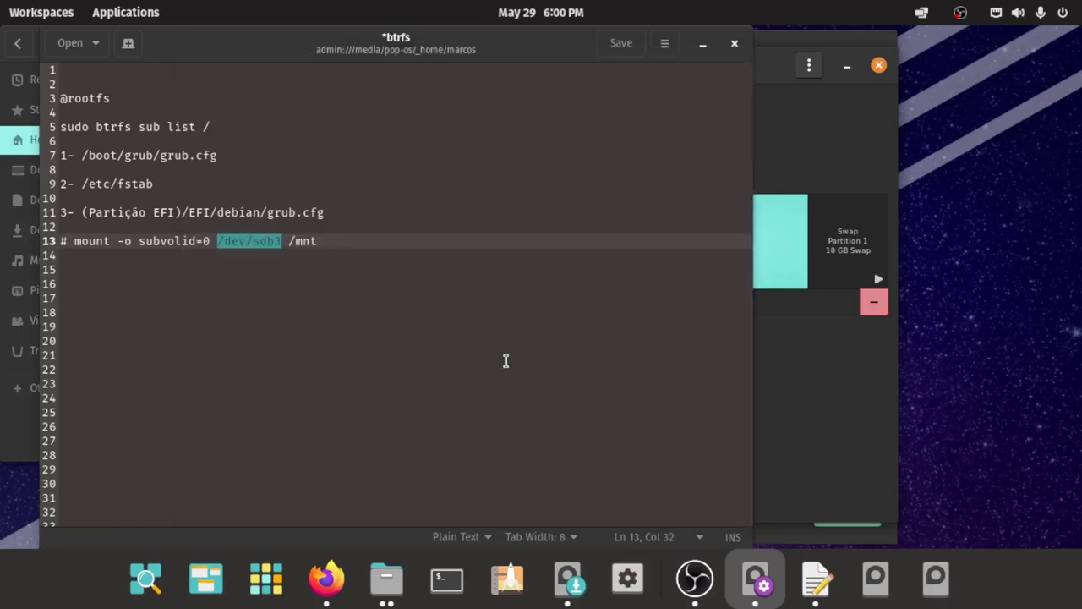
click(295, 242)
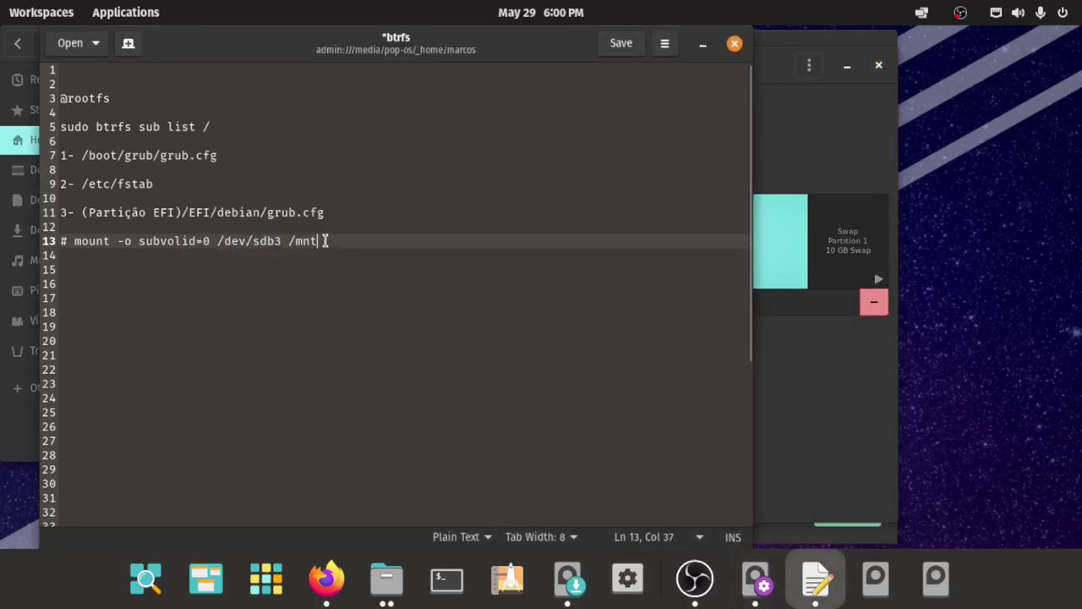
Step: Copy the mount command from the notes and run it in a new terminal as sudo mount -o subvolid=0 /dev/sdb3 /mnt
drag(325, 242, 73, 243)
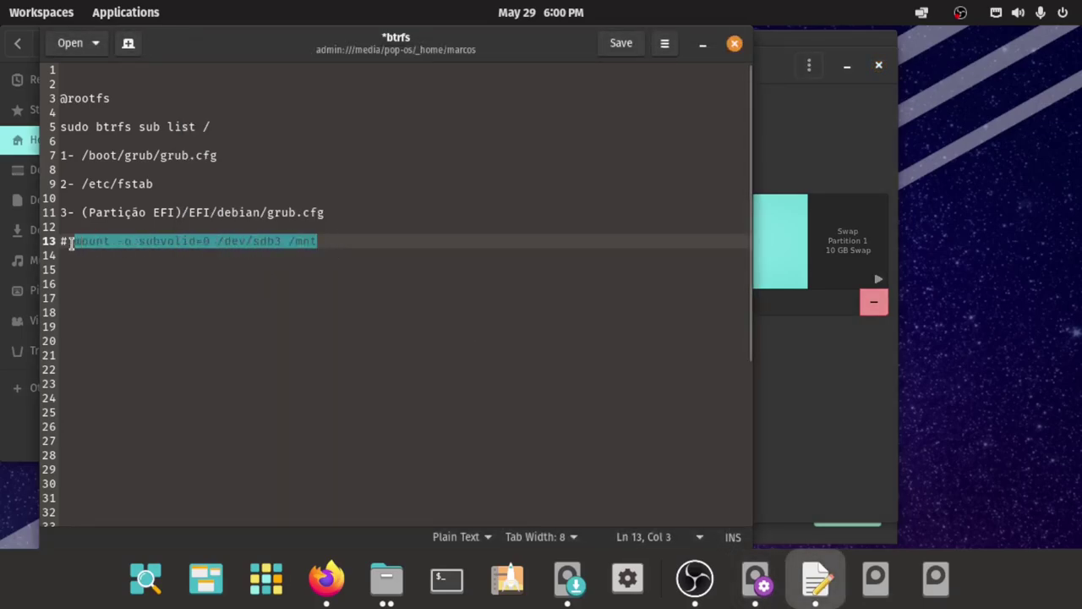
right_click(133, 247)
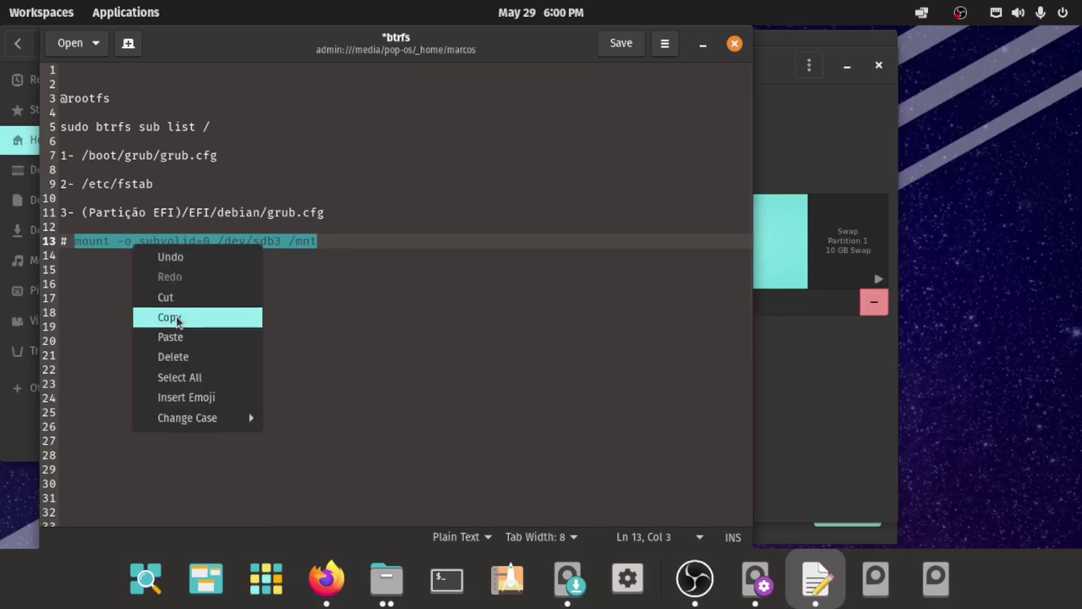
click(176, 320)
click(446, 579)
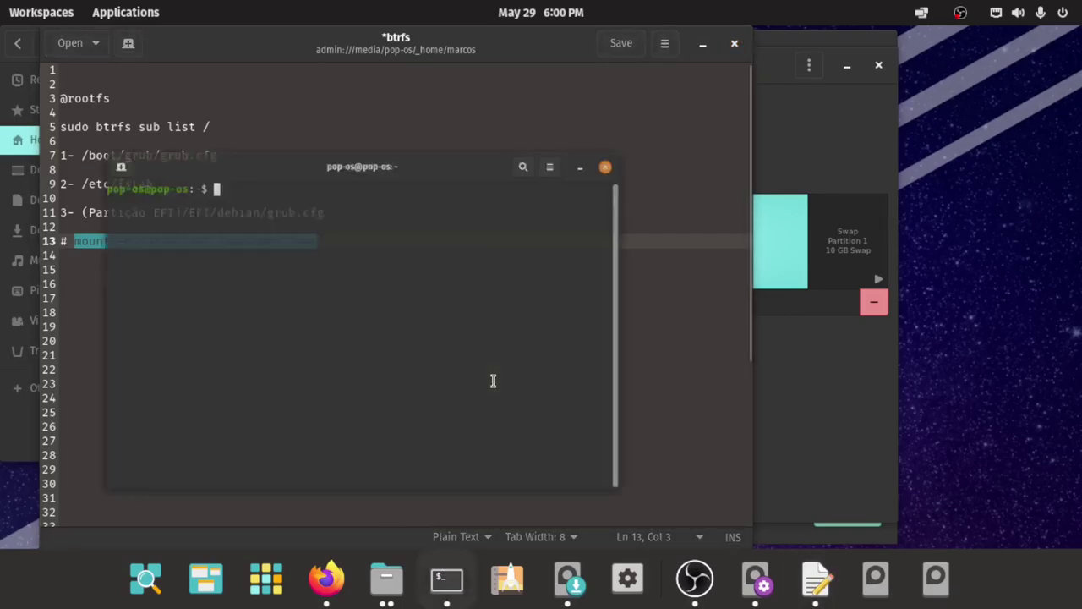
text(sudo)
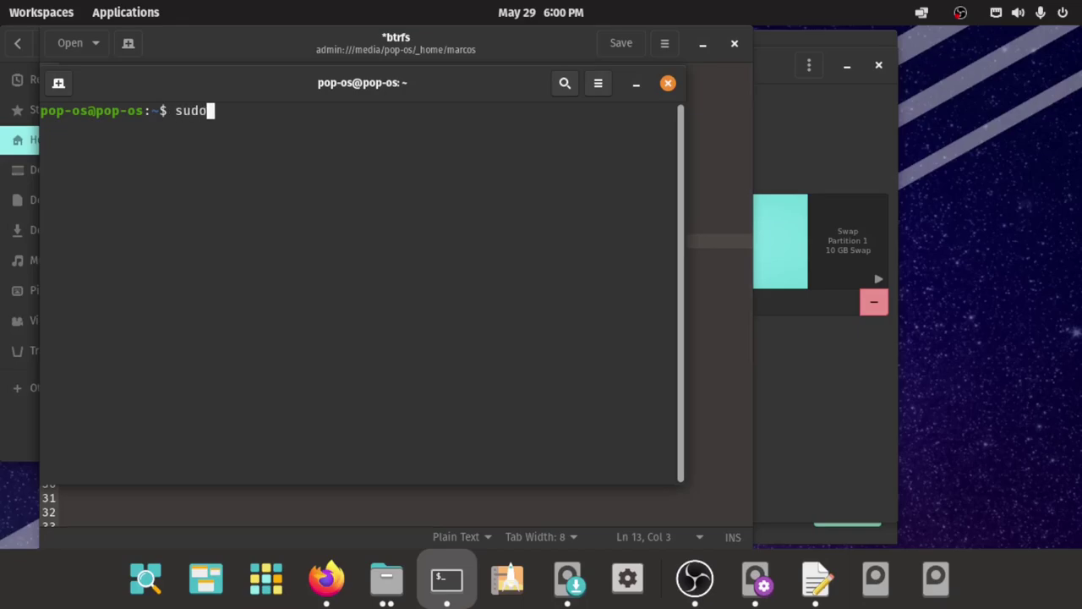
key(ctrl+shift+v)
key(Left)
key(Left)
key(Left)
key(Left)
key(Left)
key(Left)
key(Right)
key(Right)
key(Right)
key(Right)
key(Right)
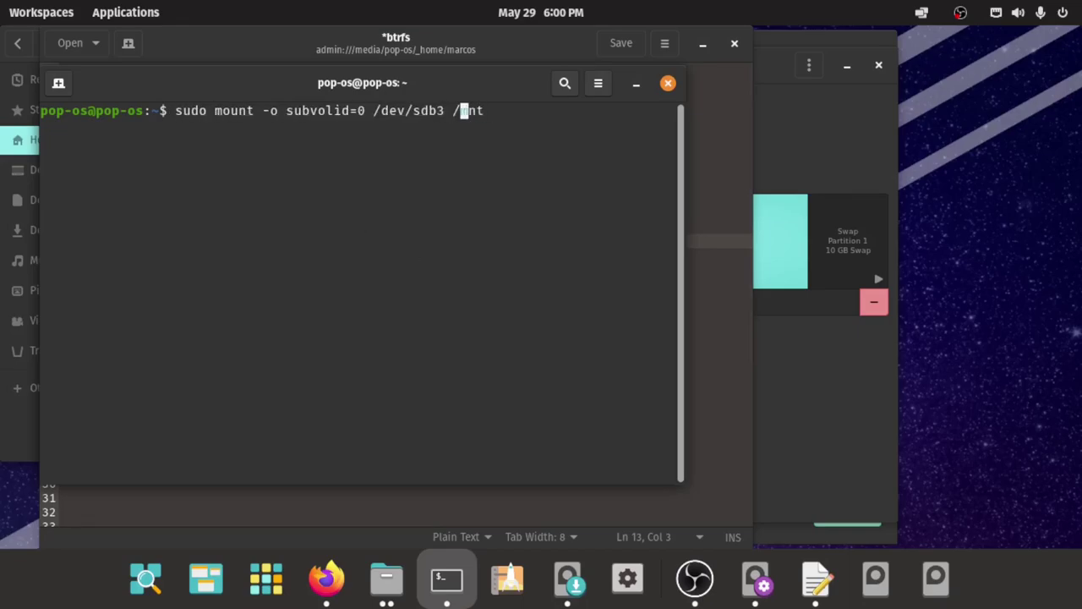
key(Return)
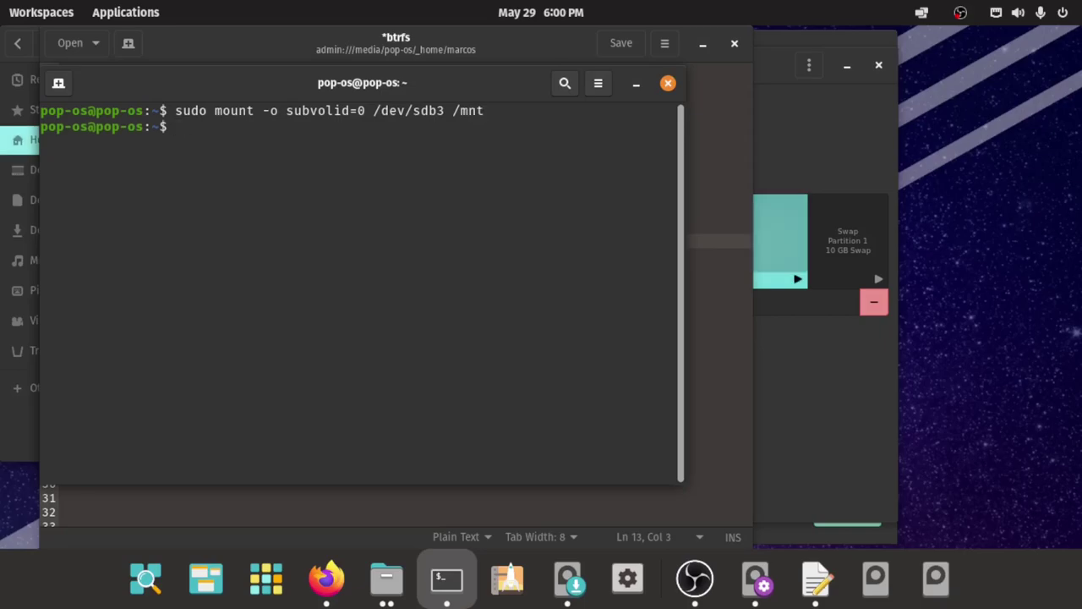
Step: Browse to the /mnt folder of the Computer location in the file manager
click(386, 579)
click(111, 390)
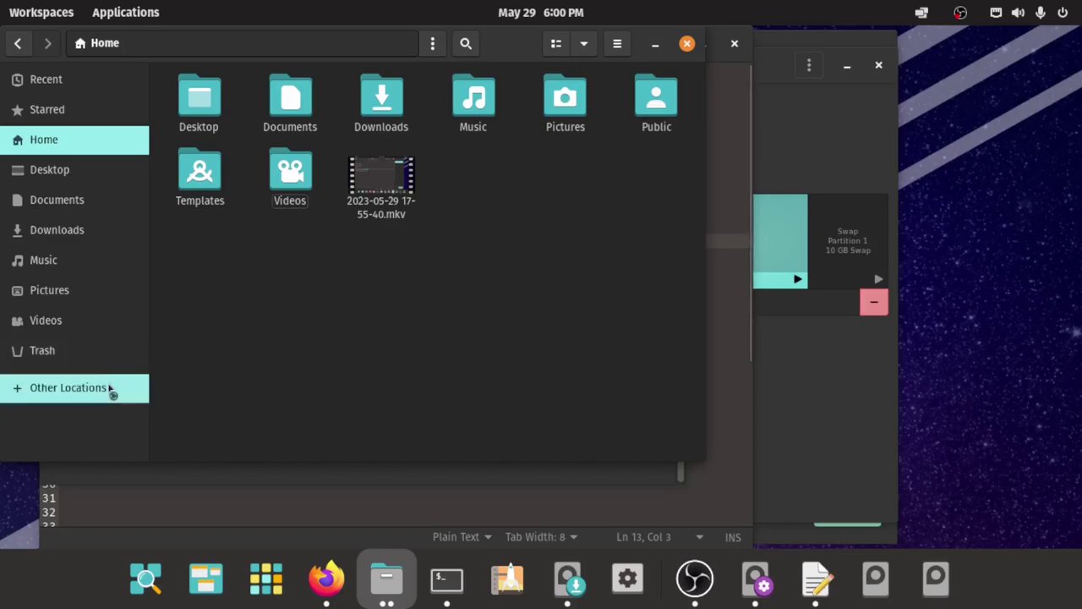
click(297, 108)
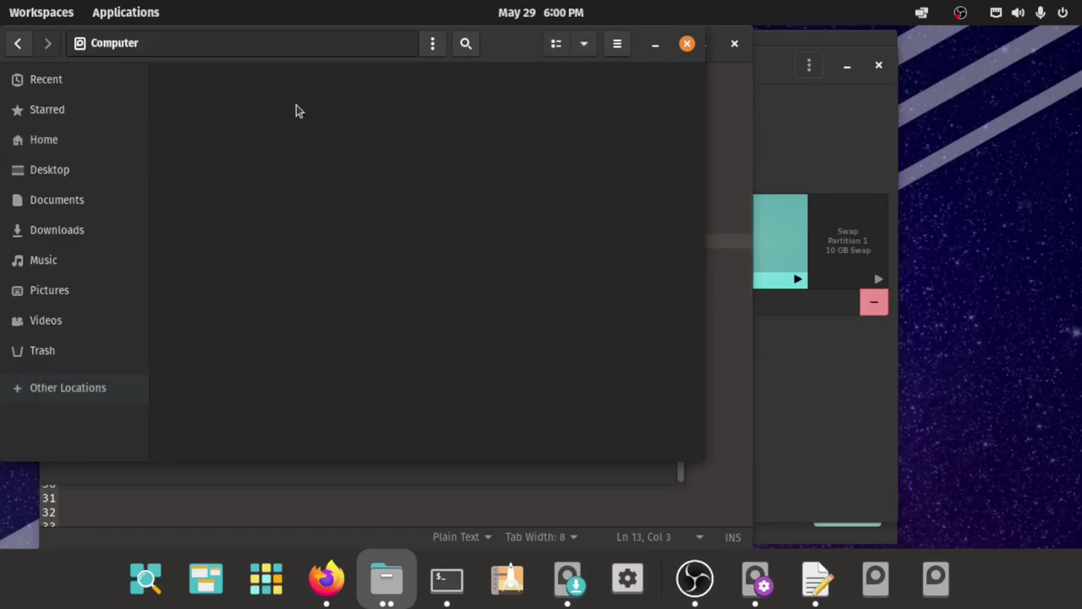
click(656, 178)
double_click(663, 186)
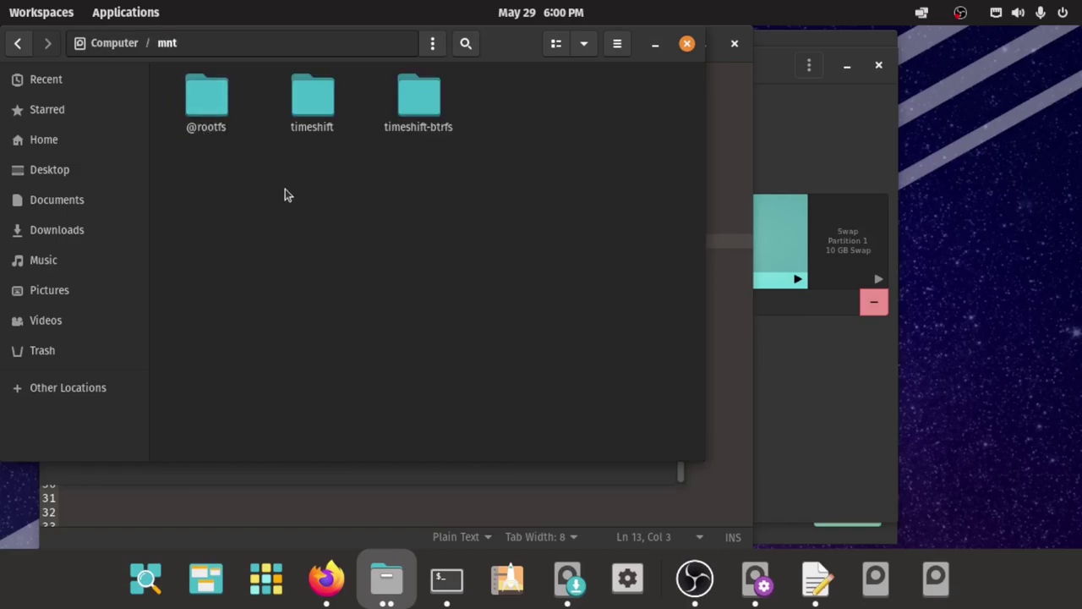
Step: Open a terminal in the /mnt folder and list its contents with ls
right_click(216, 182)
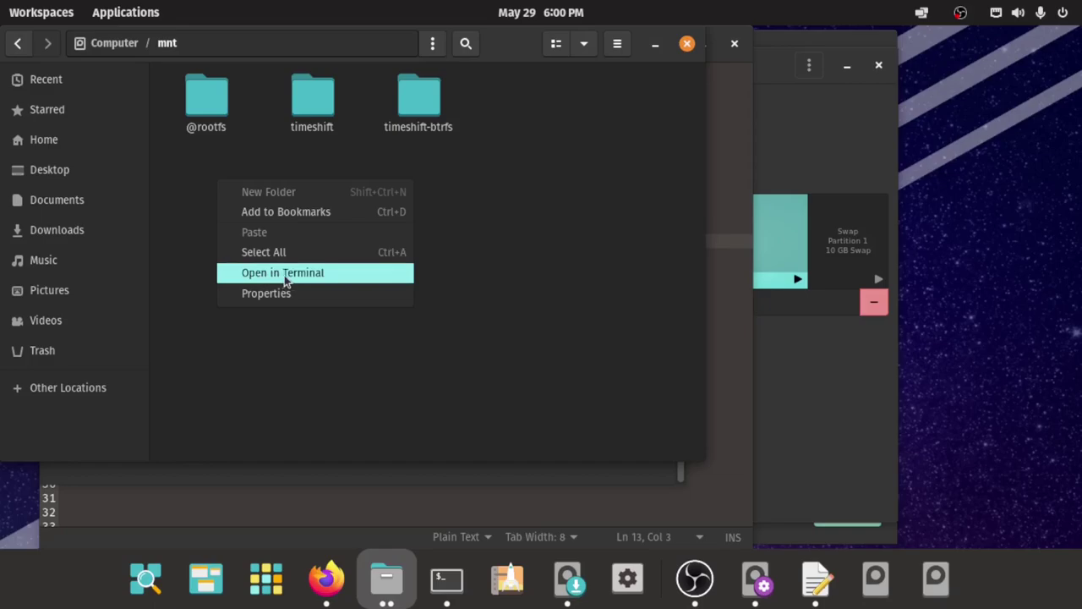
click(330, 273)
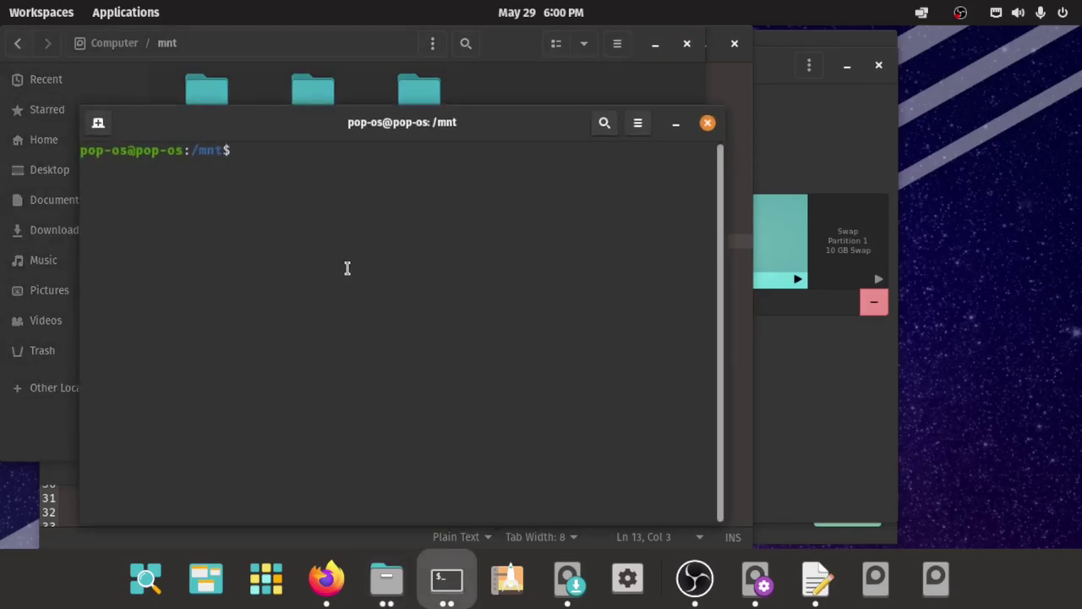
text(ls)
key(Return)
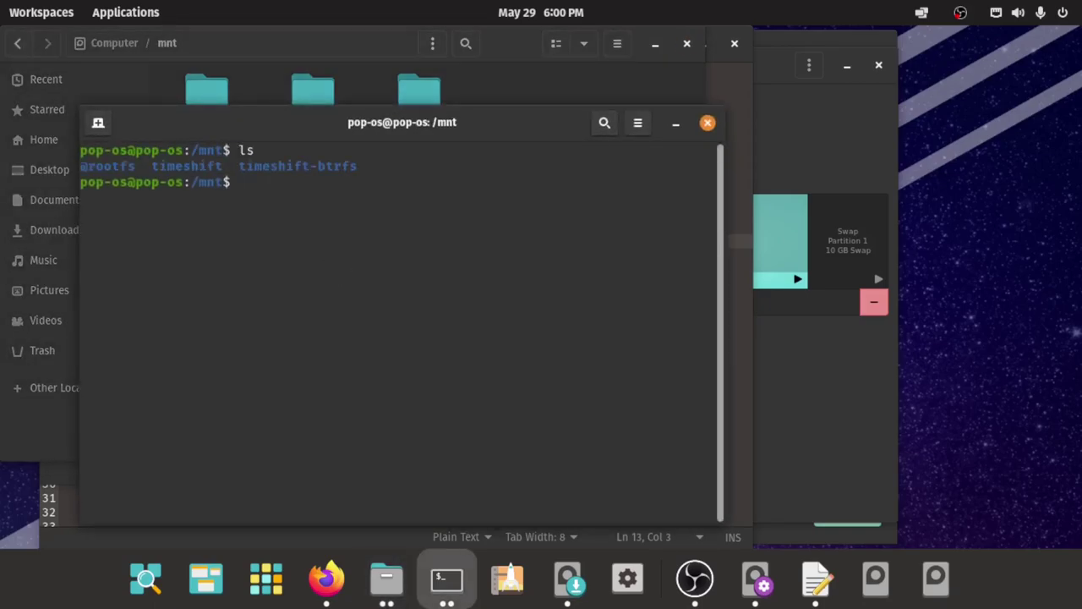
text(sudo mv @rootfs)
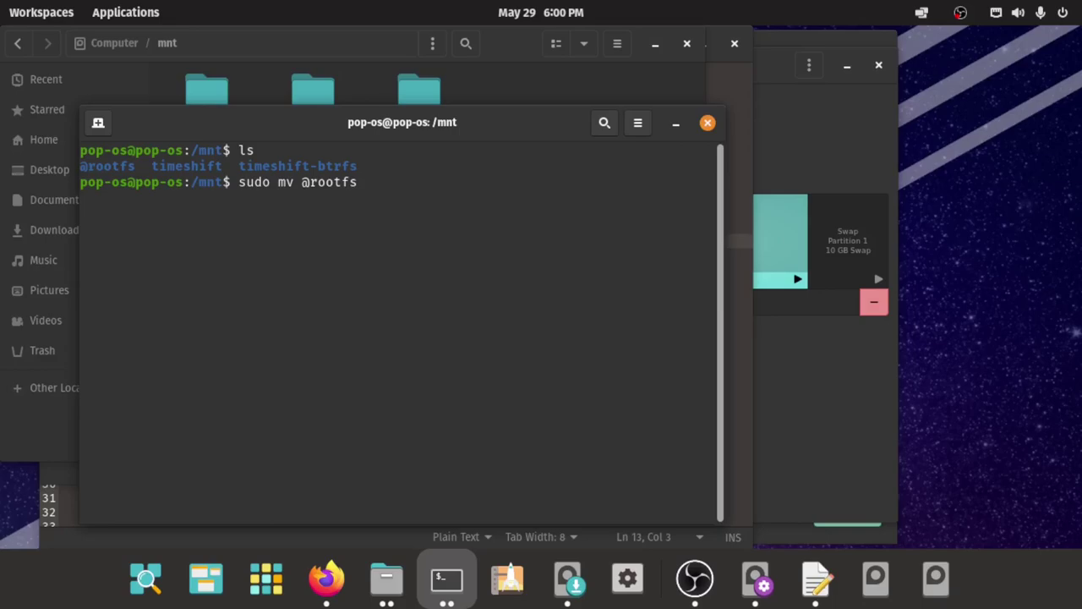
text( @)
key(Return)
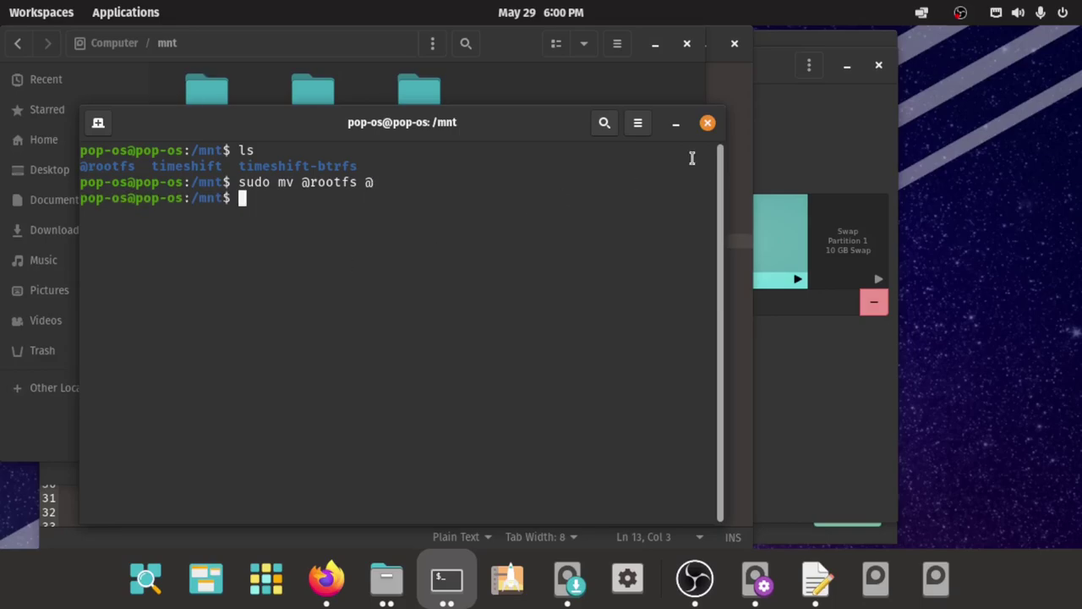
Step: Close both terminals and the mnt folder window, and return to the /boot/grub/grub.cfg line in the btrfs notes
click(707, 123)
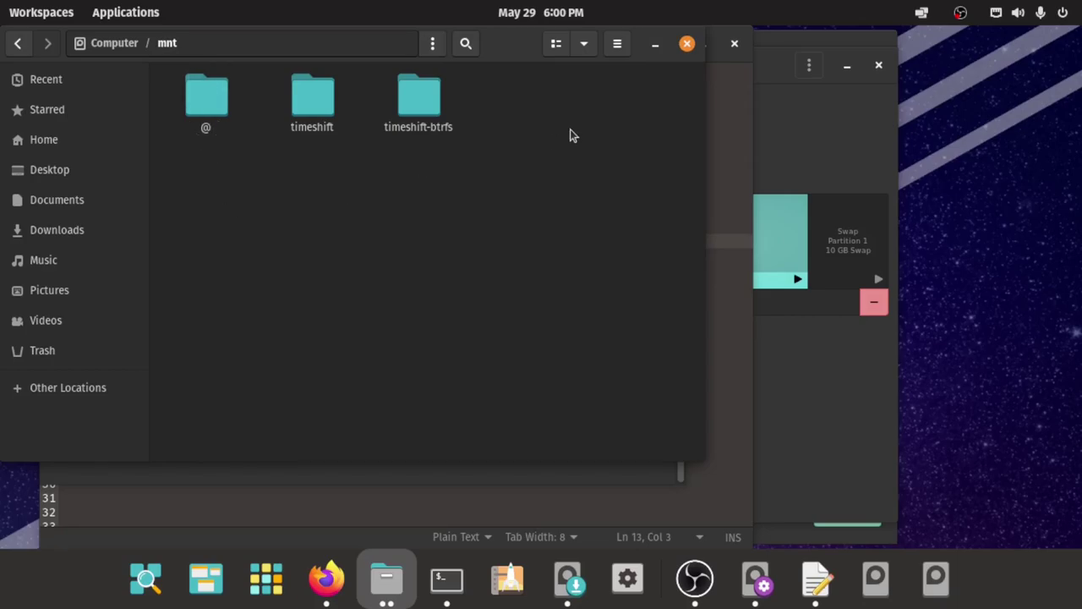
click(687, 43)
click(681, 139)
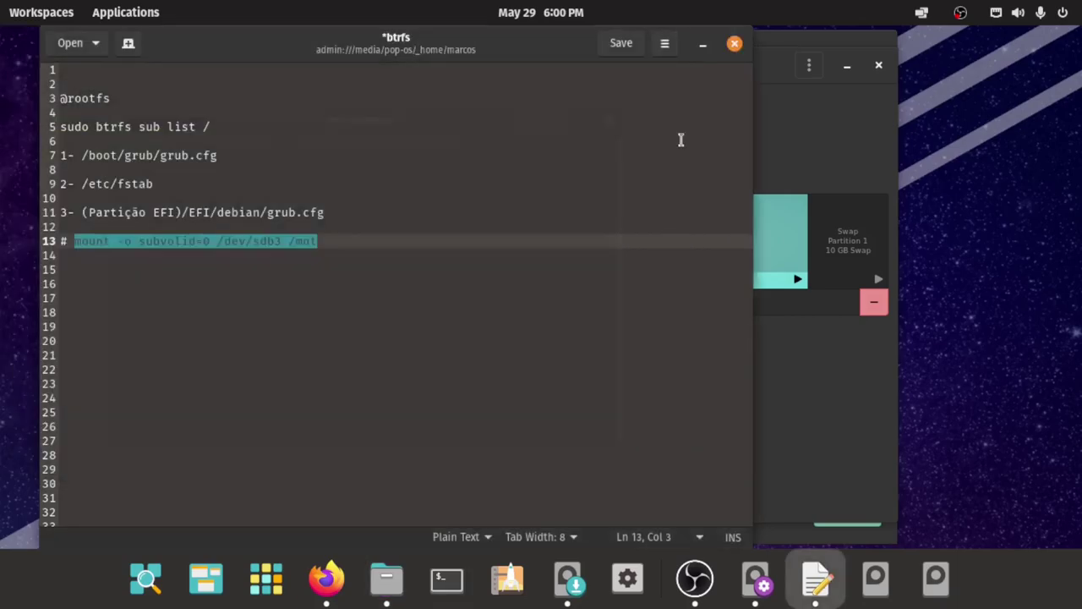
click(325, 297)
click(224, 155)
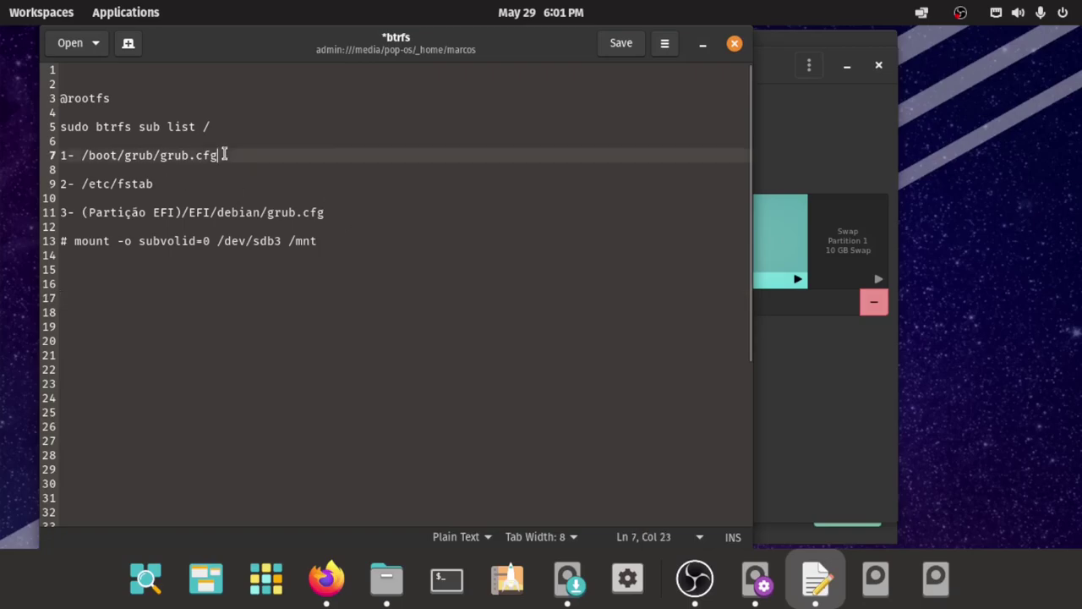
click(153, 184)
click(250, 212)
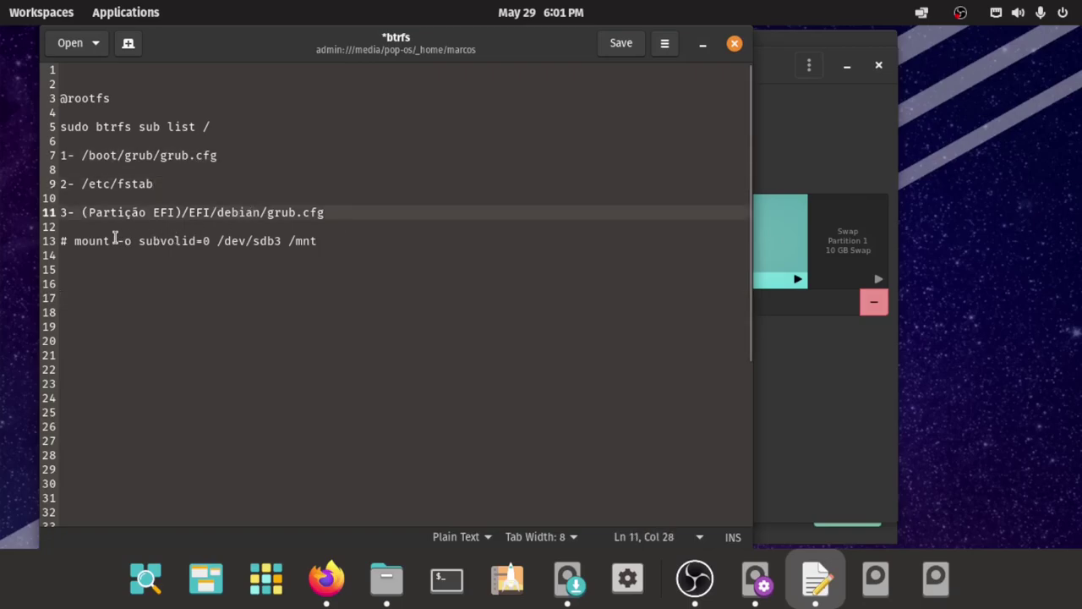
drag(325, 241, 73, 240)
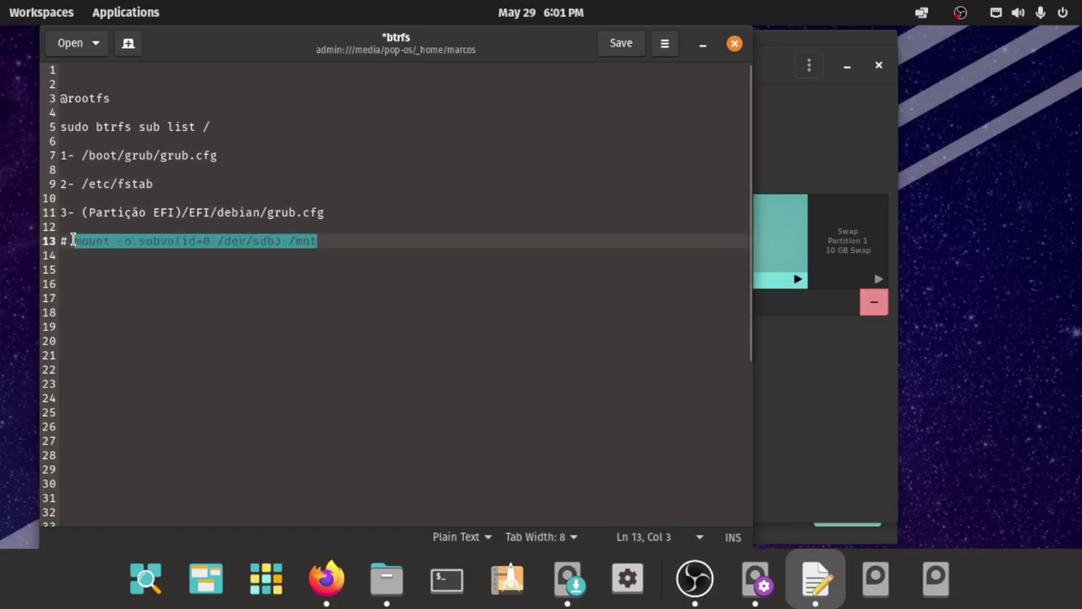
click(233, 244)
Step: Close the file manager and the btrfs notes without saving, and unmount the 109 GB Btrfs partition /dev/sdb3 in Disks
click(386, 579)
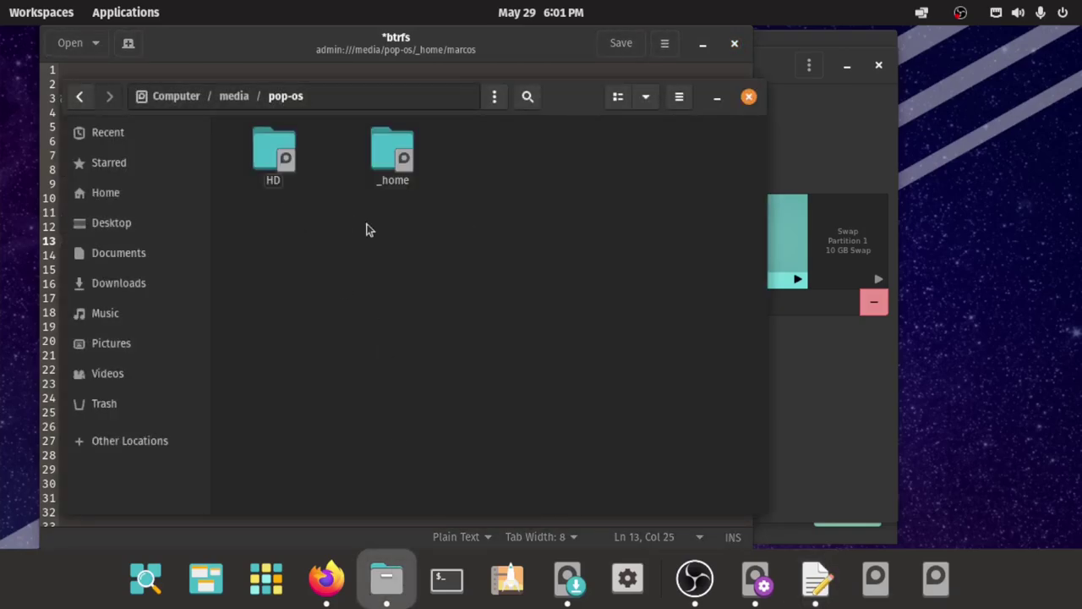
click(744, 100)
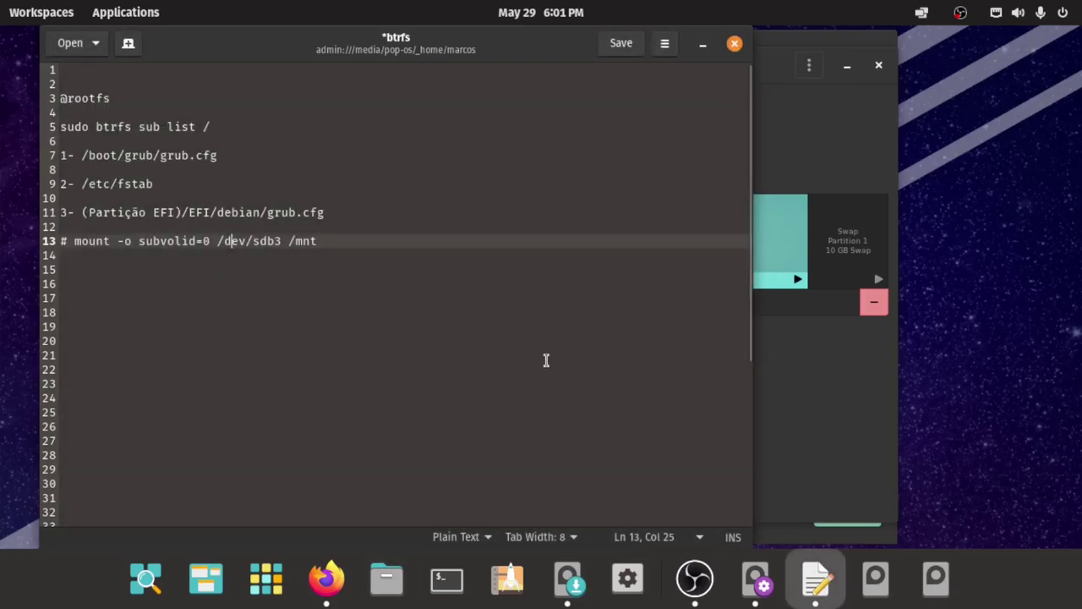
click(734, 43)
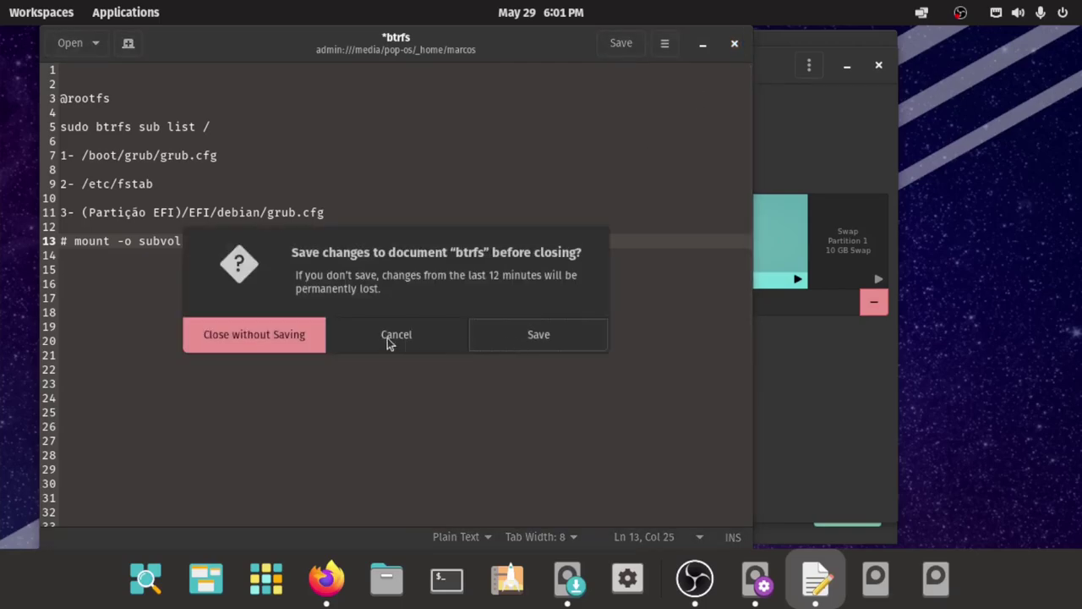
click(319, 339)
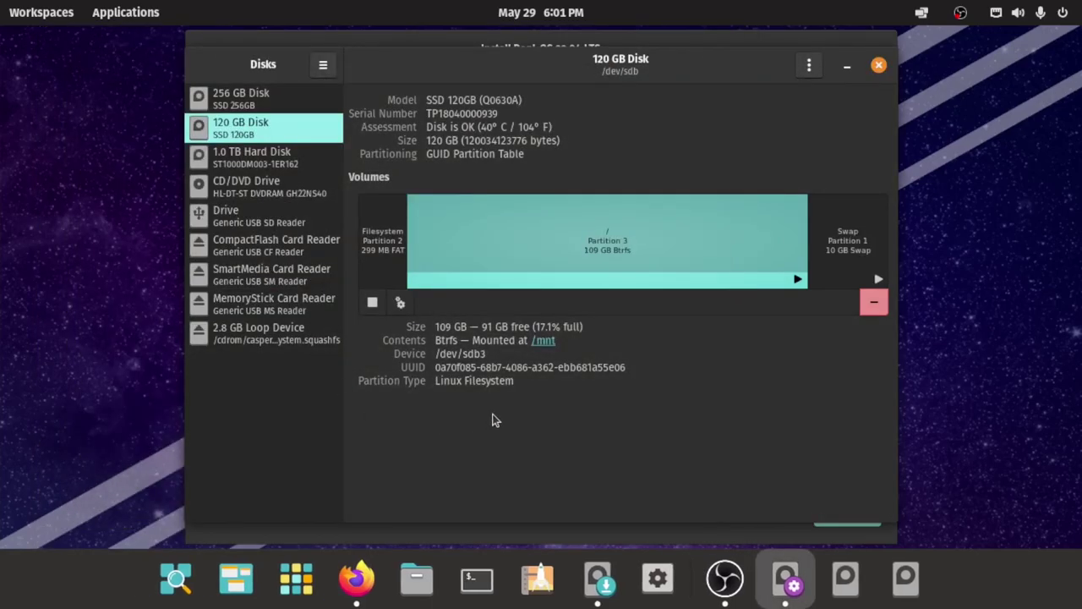
click(373, 303)
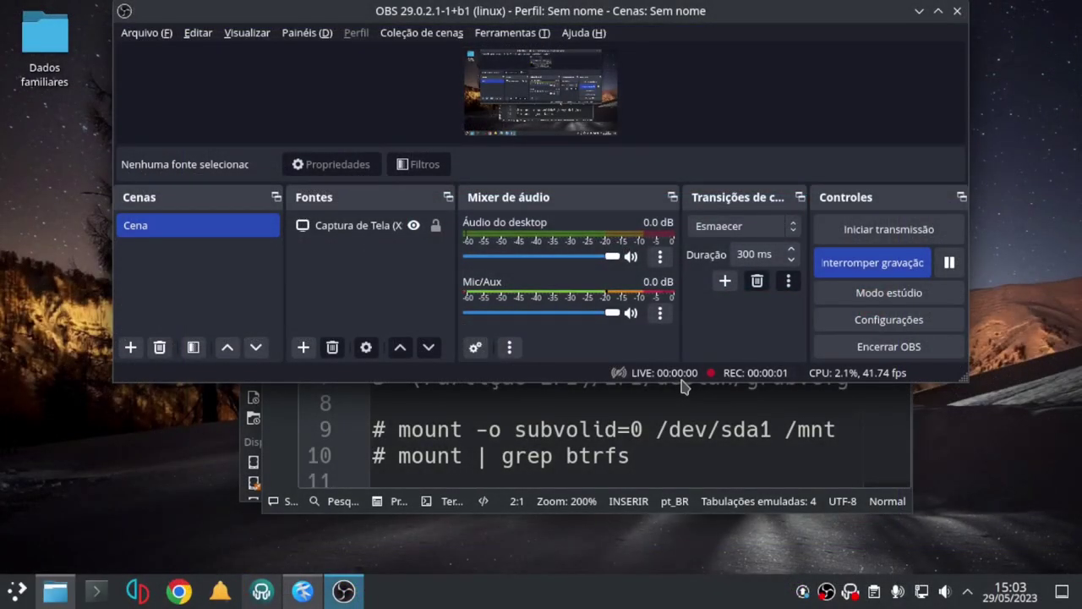
Step: Minimize the recording window and copy the command sudo btrfs sub list / from the btrfs notes
click(919, 11)
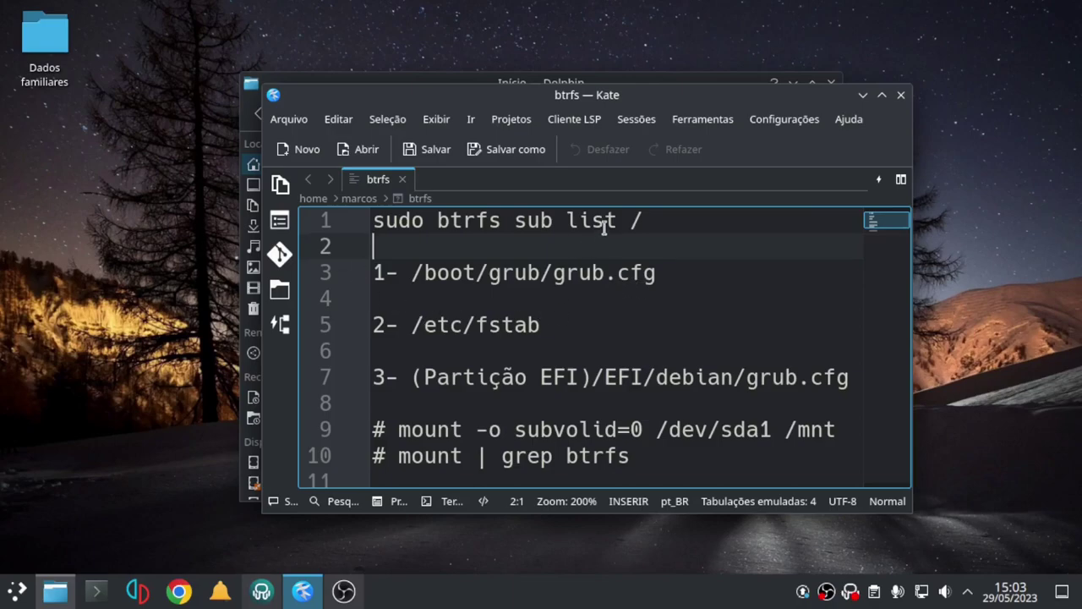
drag(645, 222, 374, 221)
right_click(422, 221)
click(465, 250)
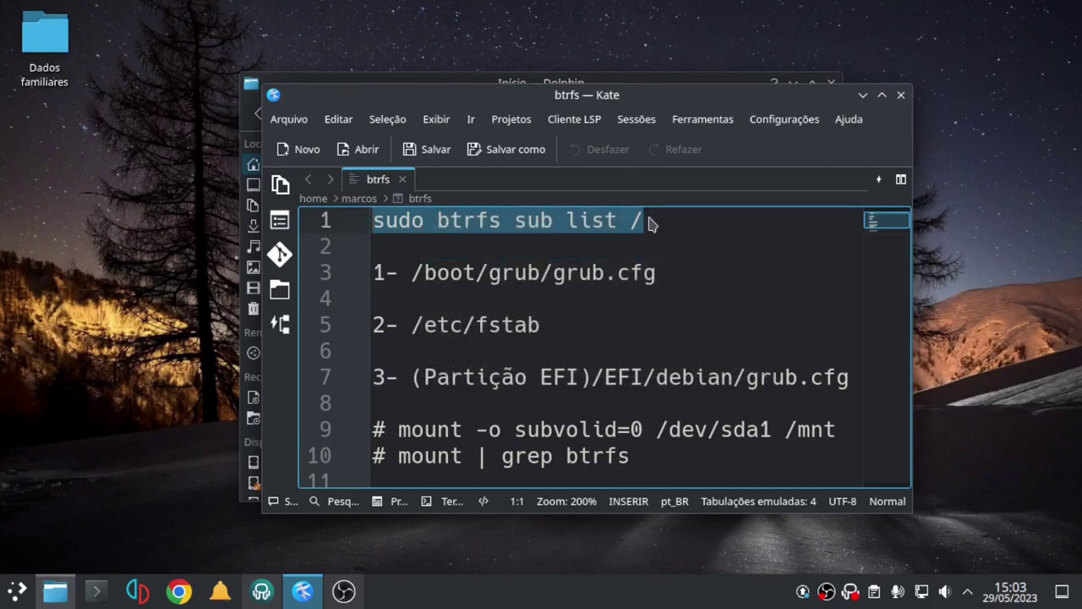
drag(655, 220, 373, 221)
right_click(400, 222)
click(438, 251)
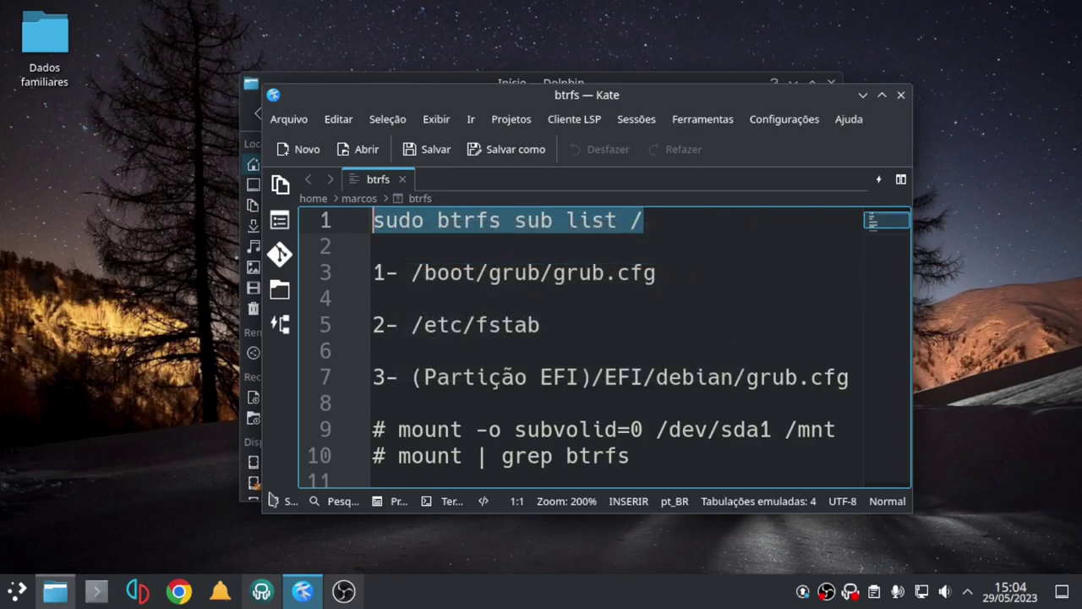
Step: Run sudo btrfs sub list / in a new terminal, entering the sudo password, and examine the listed subvolume path
click(97, 590)
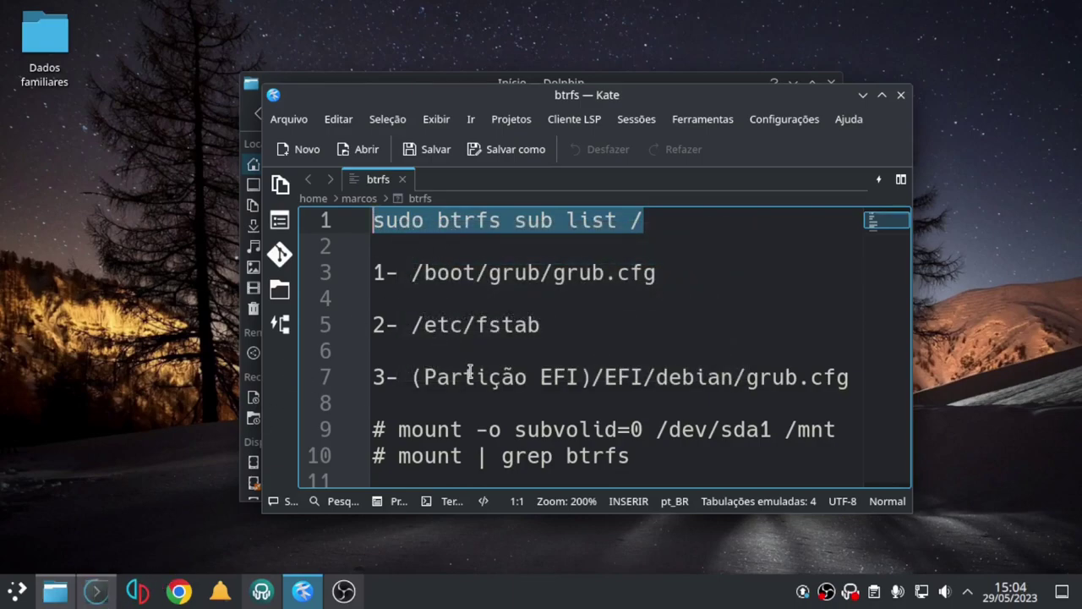
key(ctrl+shift+v)
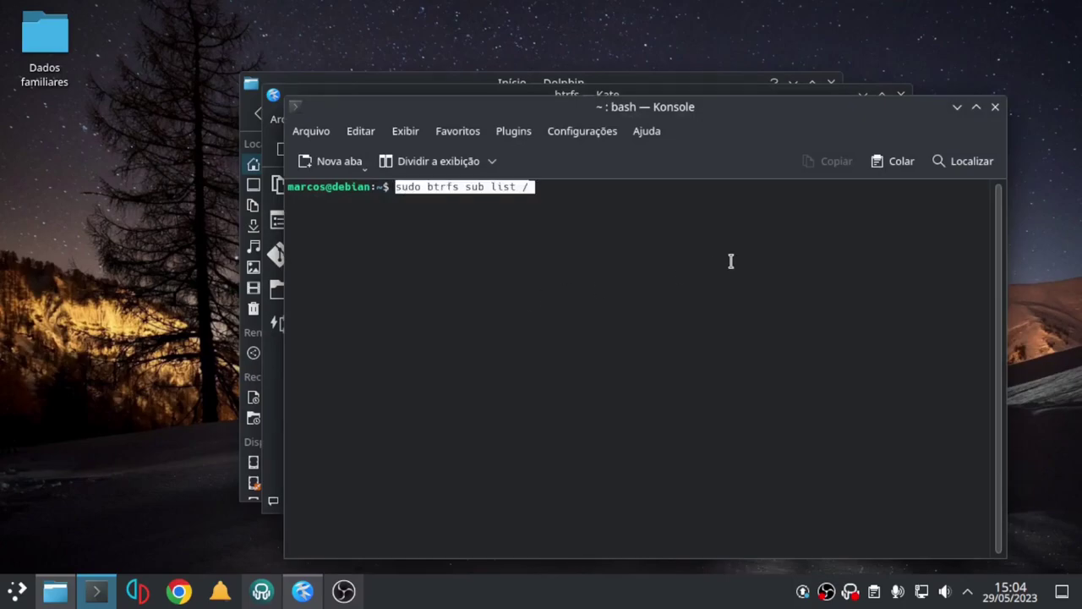
key(Return)
key(Return)
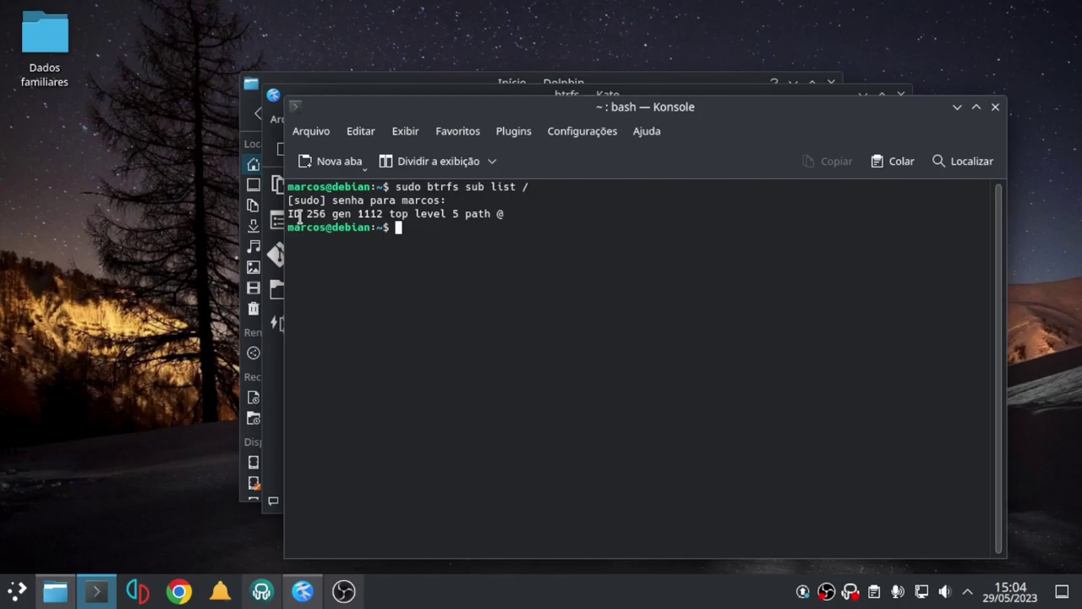
drag(506, 213, 288, 213)
click(397, 213)
Step: Launch Timeshift and authorize it by entering the sudo password
click(16, 591)
text(time)
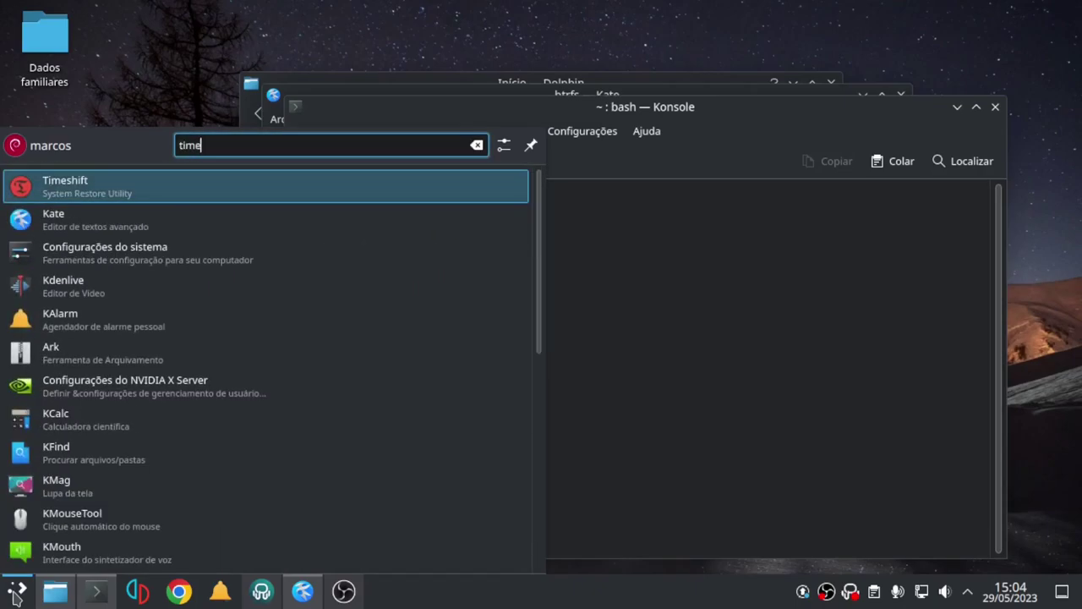
key(Return)
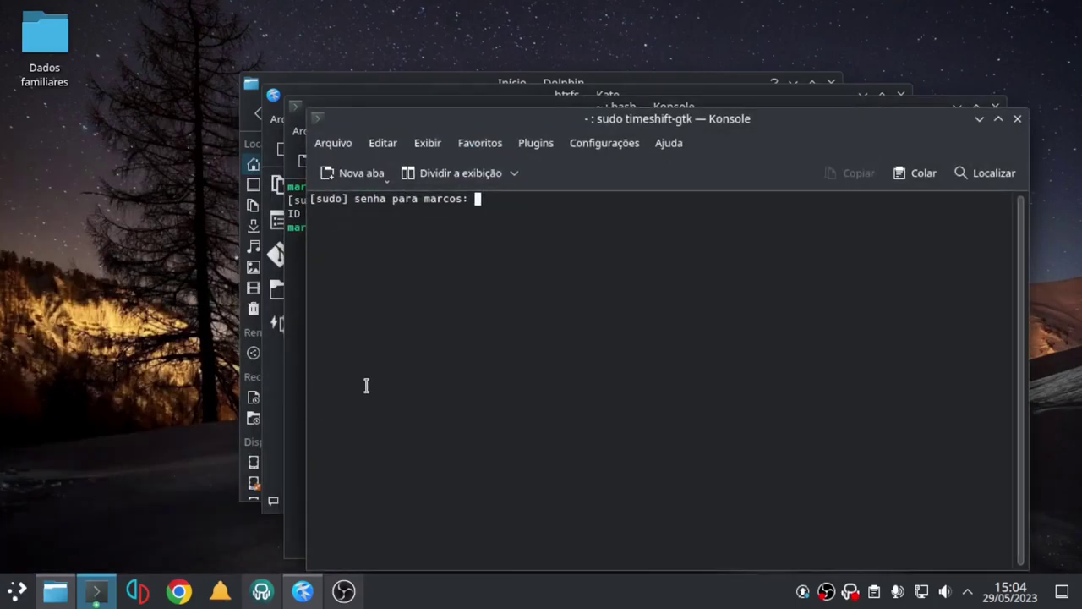
key(Return)
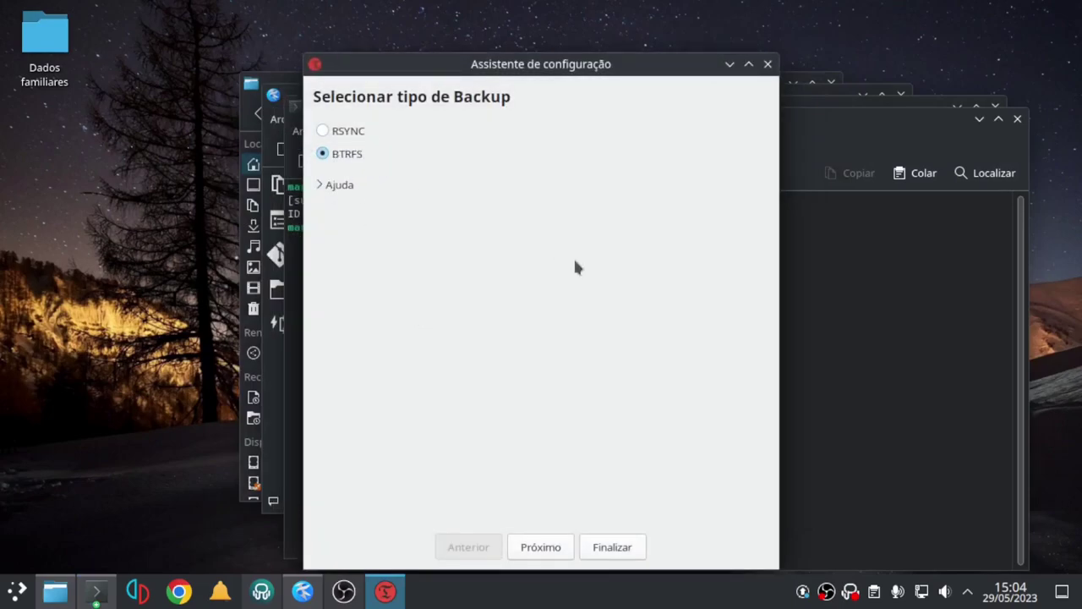
Step: Keep BTRFS as the backup type and choose sdb3 as the backup location in the setup wizard
click(541, 547)
click(431, 198)
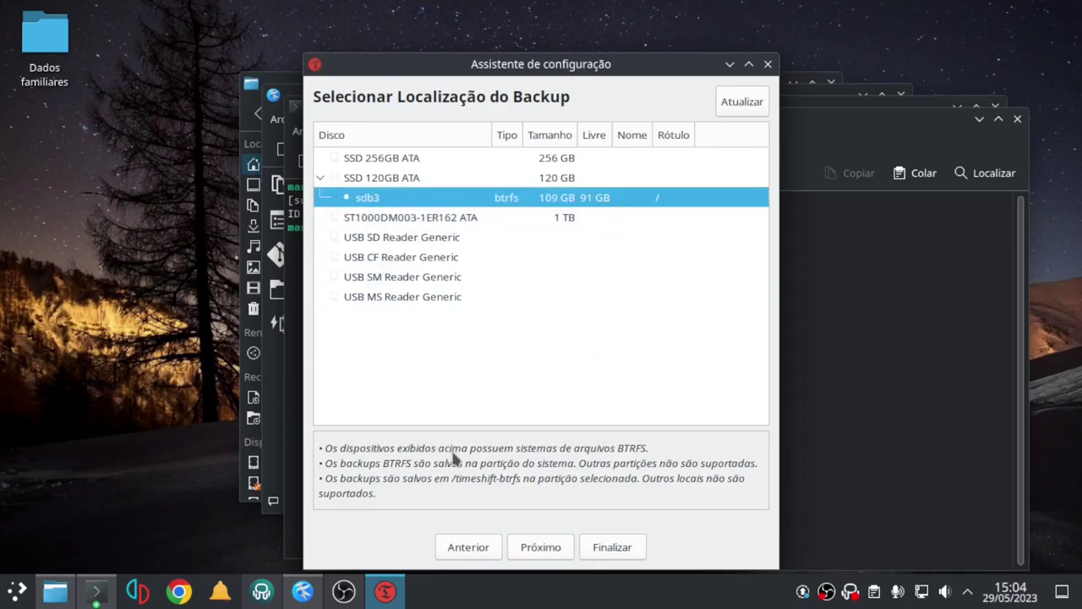
click(541, 547)
click(338, 199)
click(340, 170)
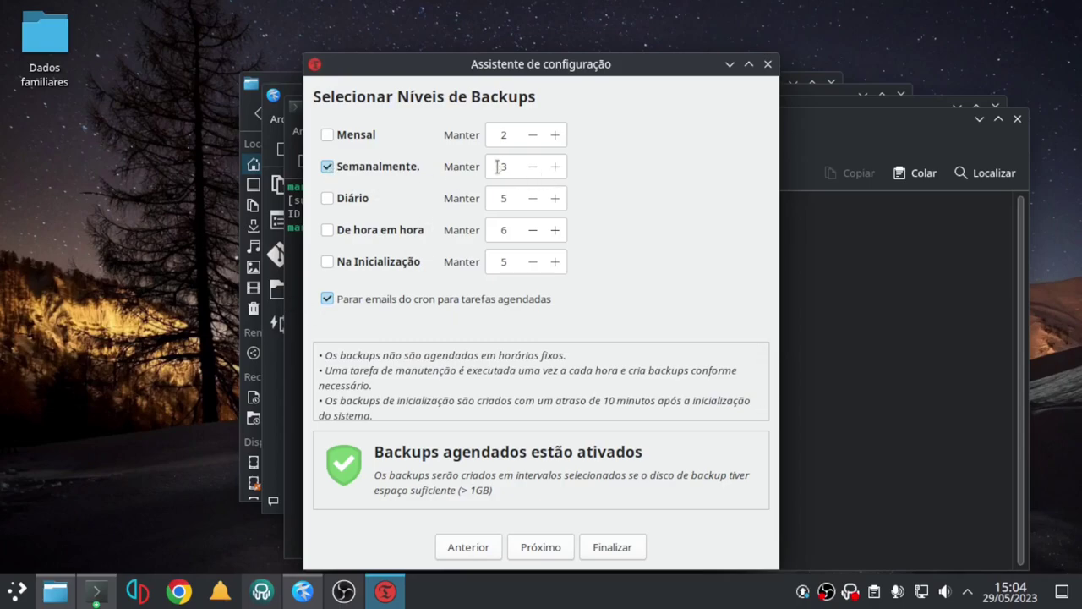
click(541, 548)
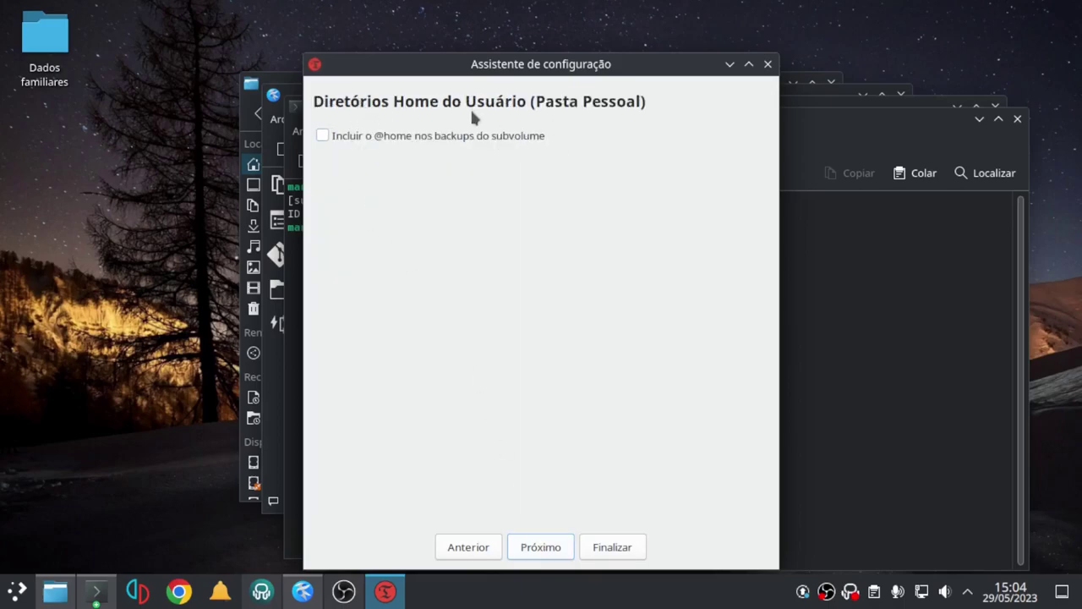
click(545, 548)
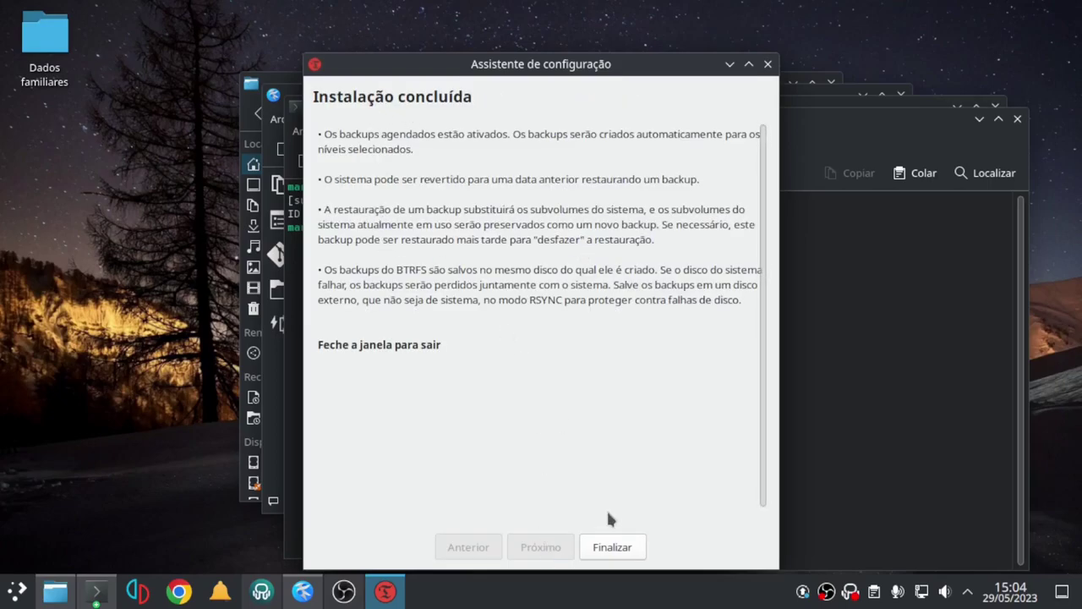
click(612, 546)
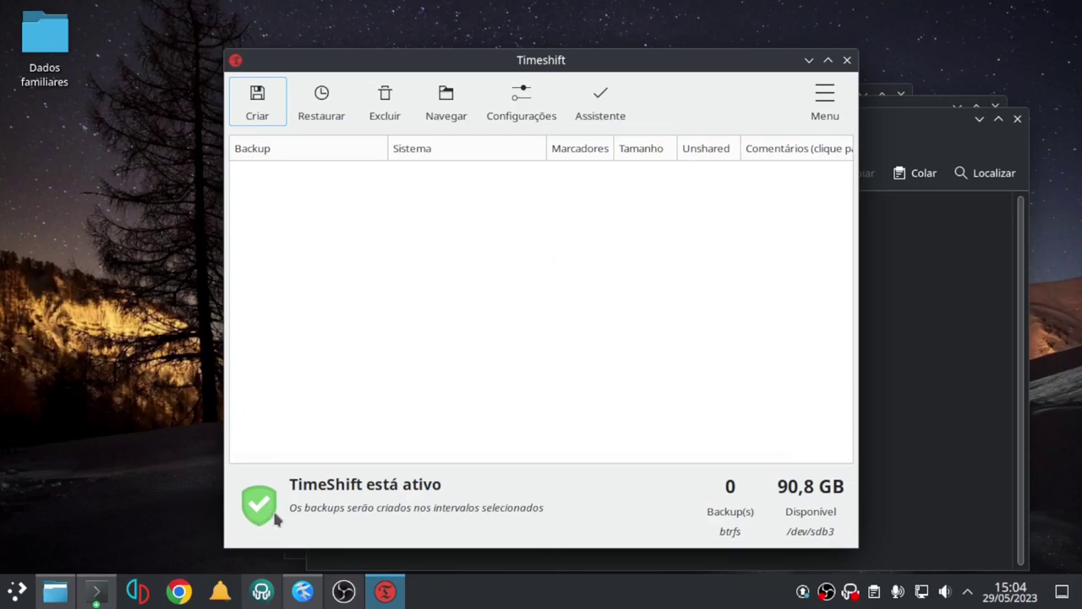
Step: Create a backup of the system, and reopen the setup wizard to view the backup types, finishing it with BTRFS selected
click(257, 106)
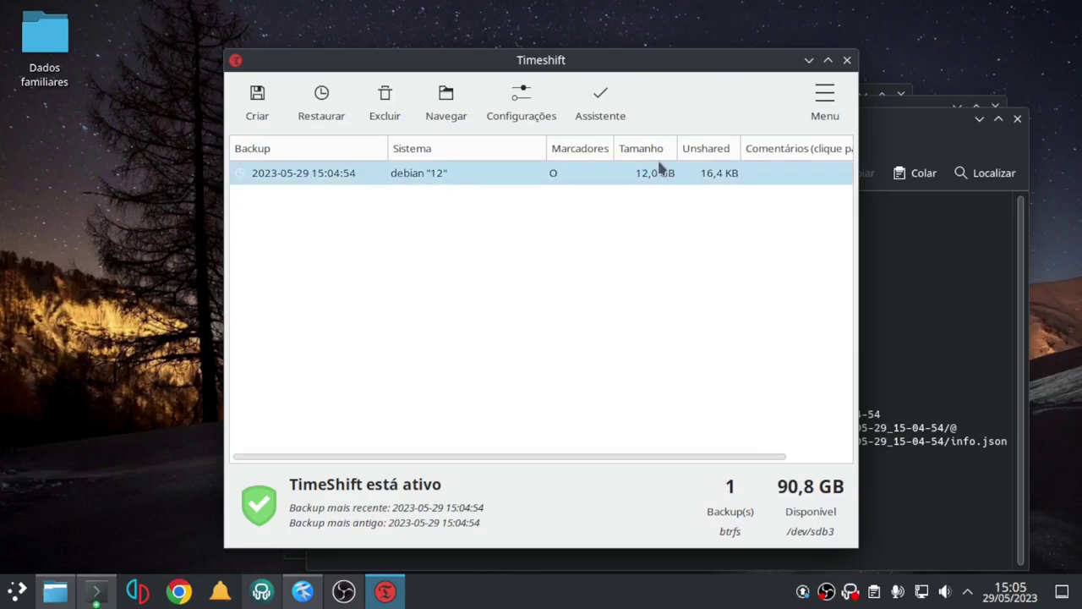
click(610, 109)
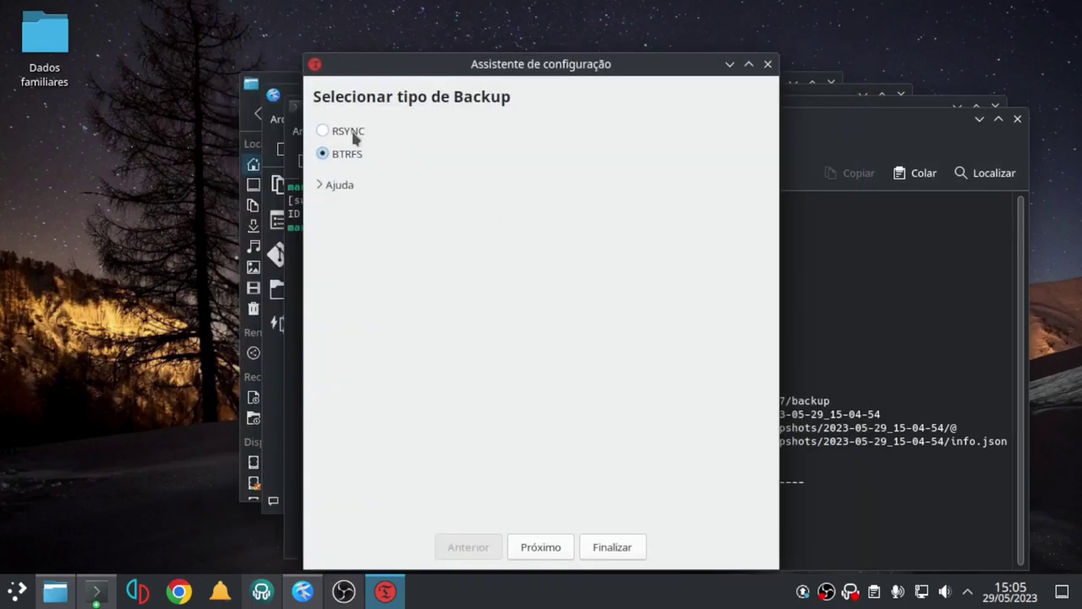
click(630, 557)
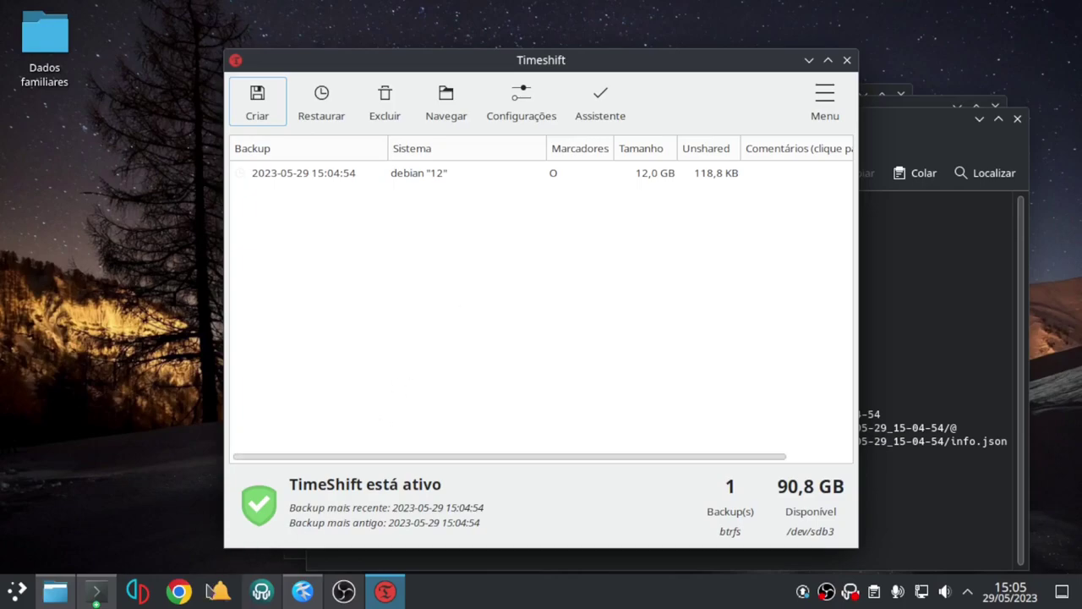
Step: Review the Timeshift terminal log and the file paths in the btrfs notes, and return to the Timeshift window
key(alt+Tab)
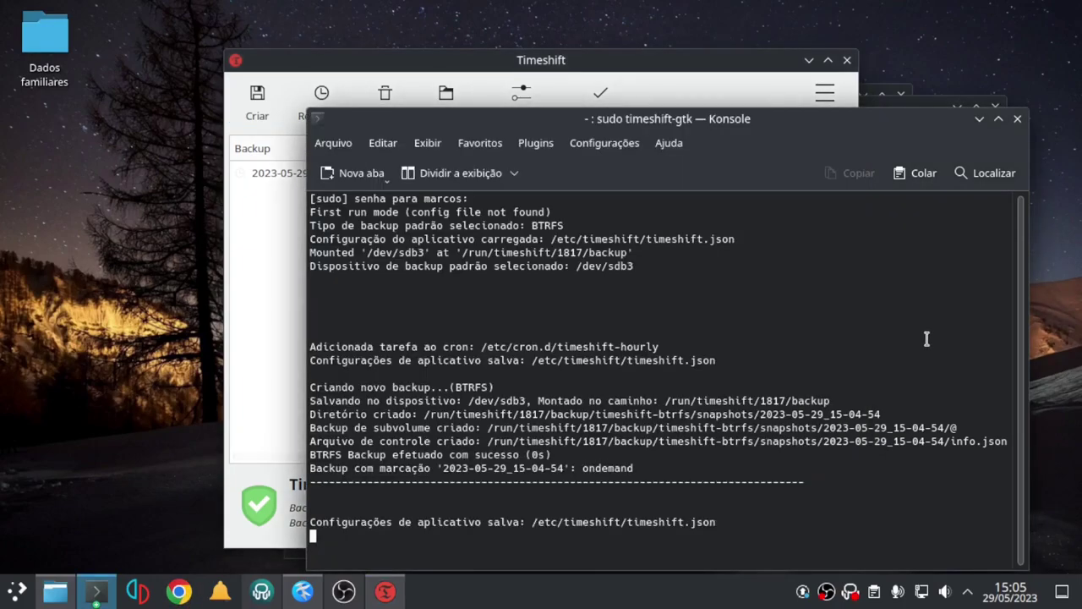
click(301, 592)
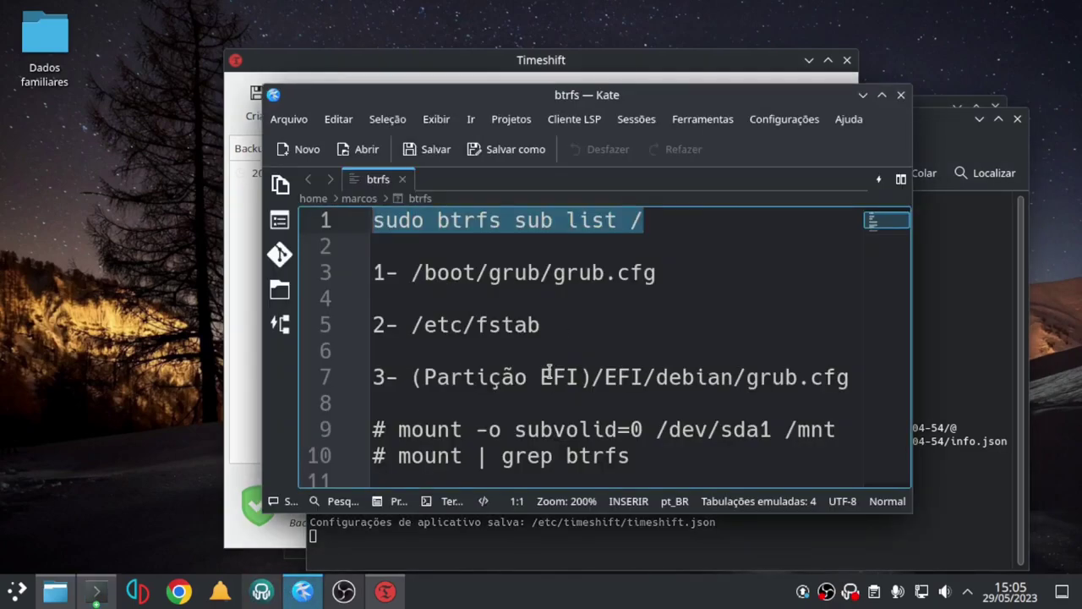
click(718, 377)
click(683, 455)
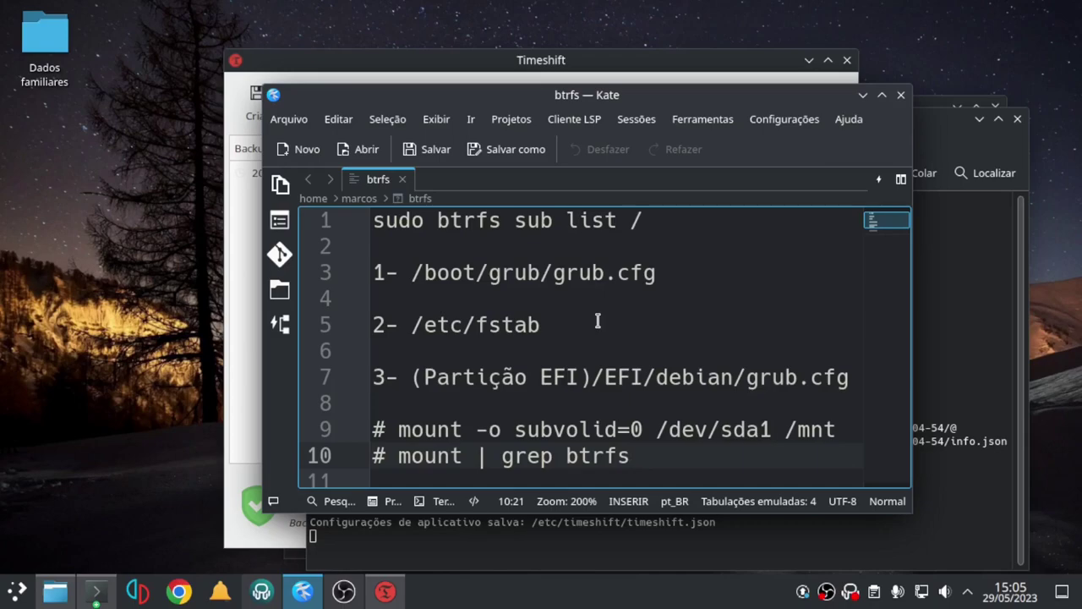
click(614, 70)
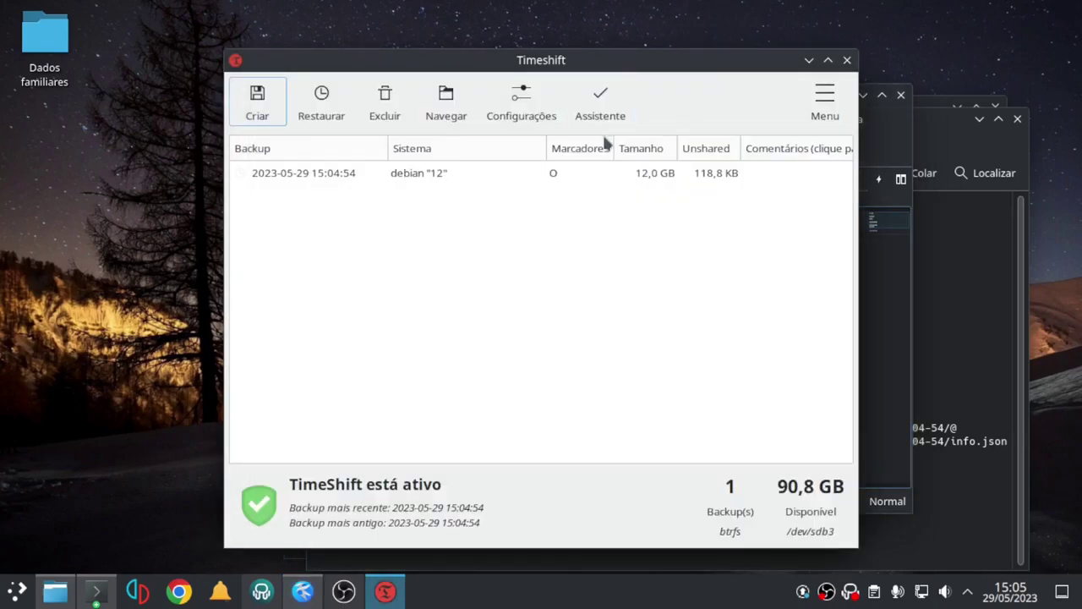
mouse_move(343, 591)
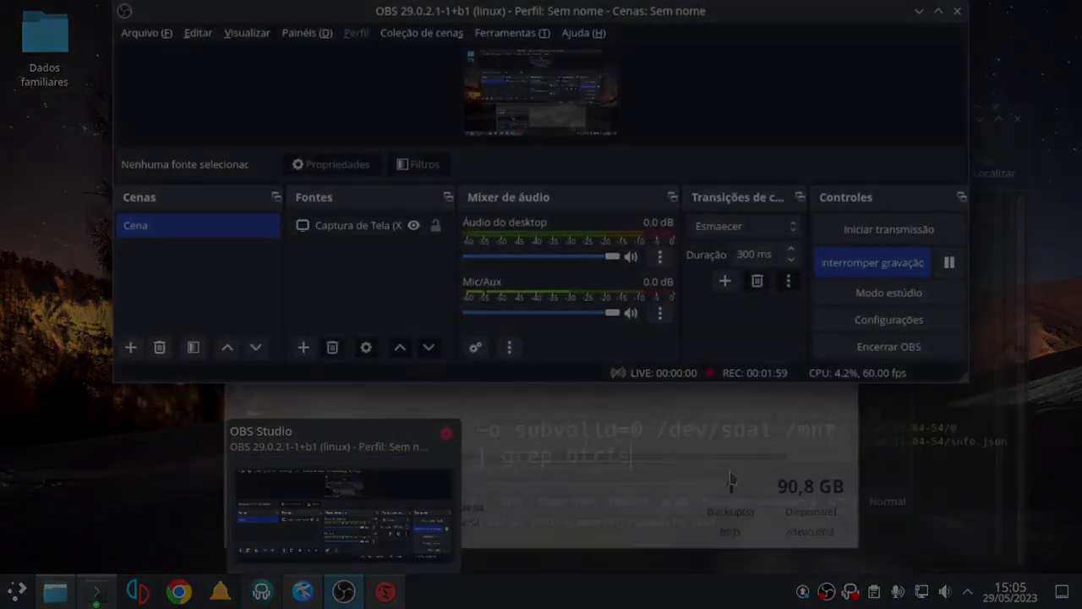